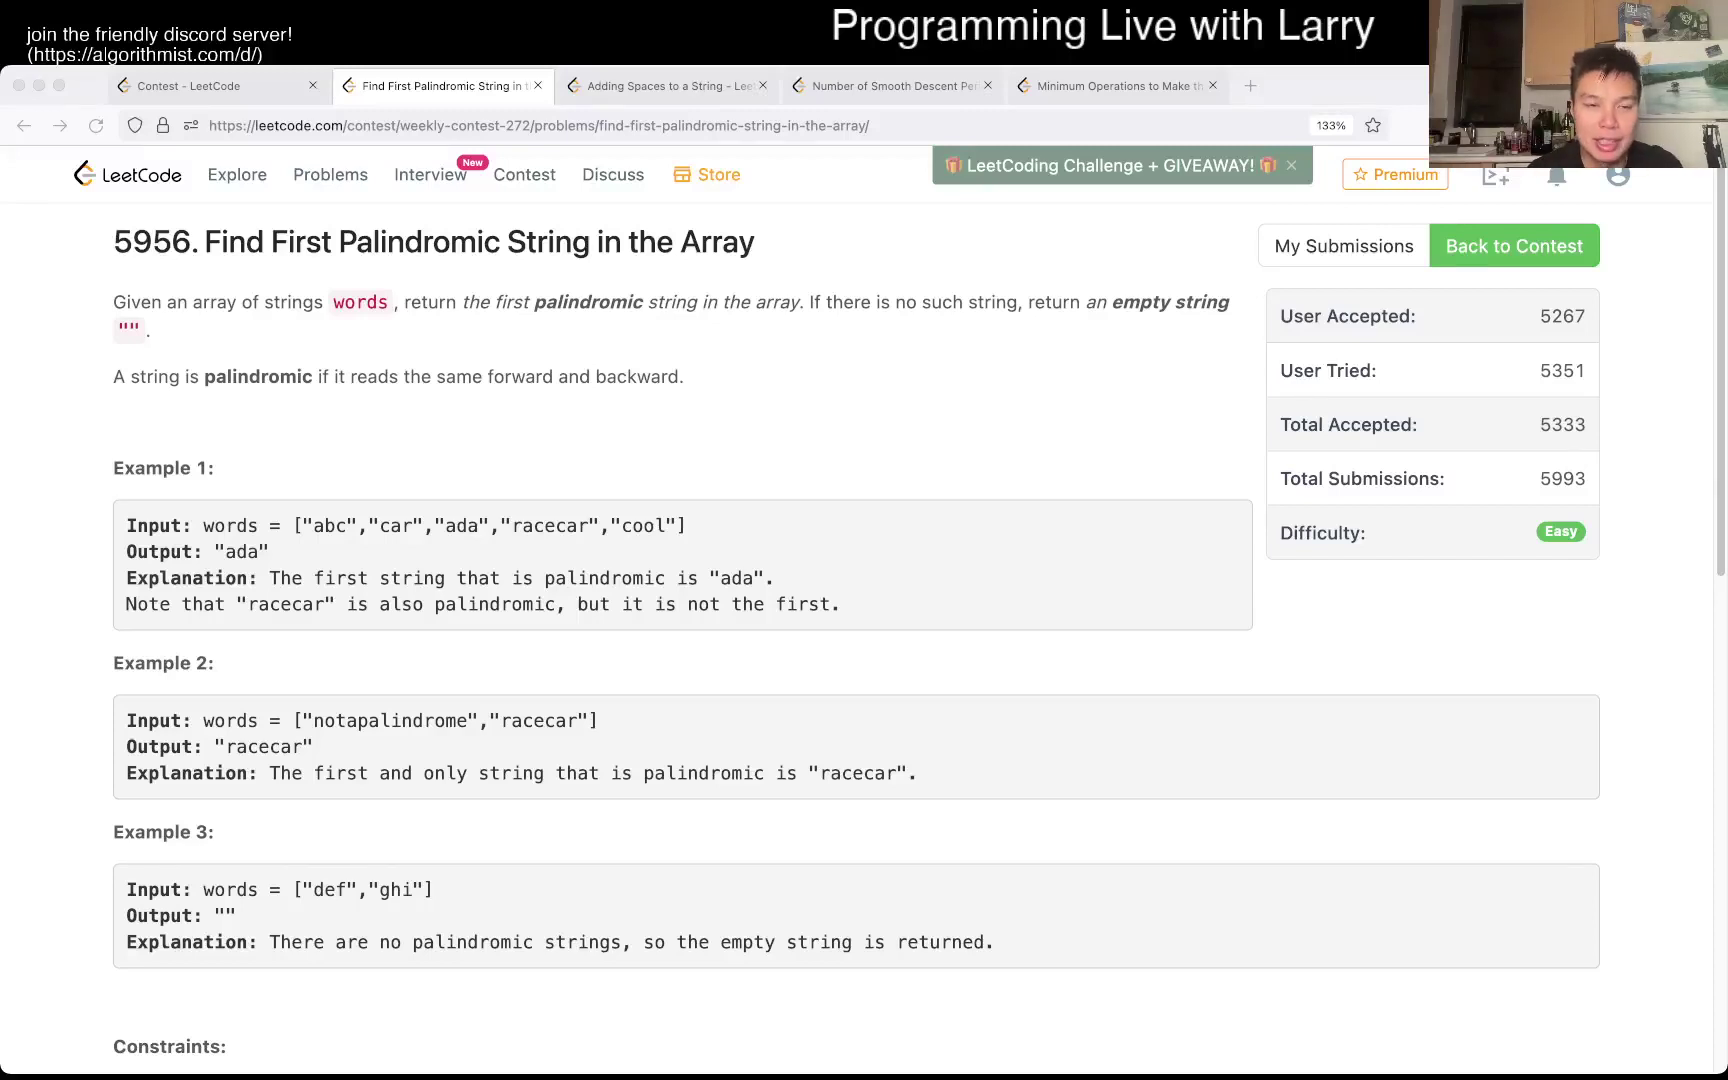
# Highlight the array-length and word-length constraints and the Python solution body
pyautogui.hotkey('ctrl', 'shift', 'Tab')
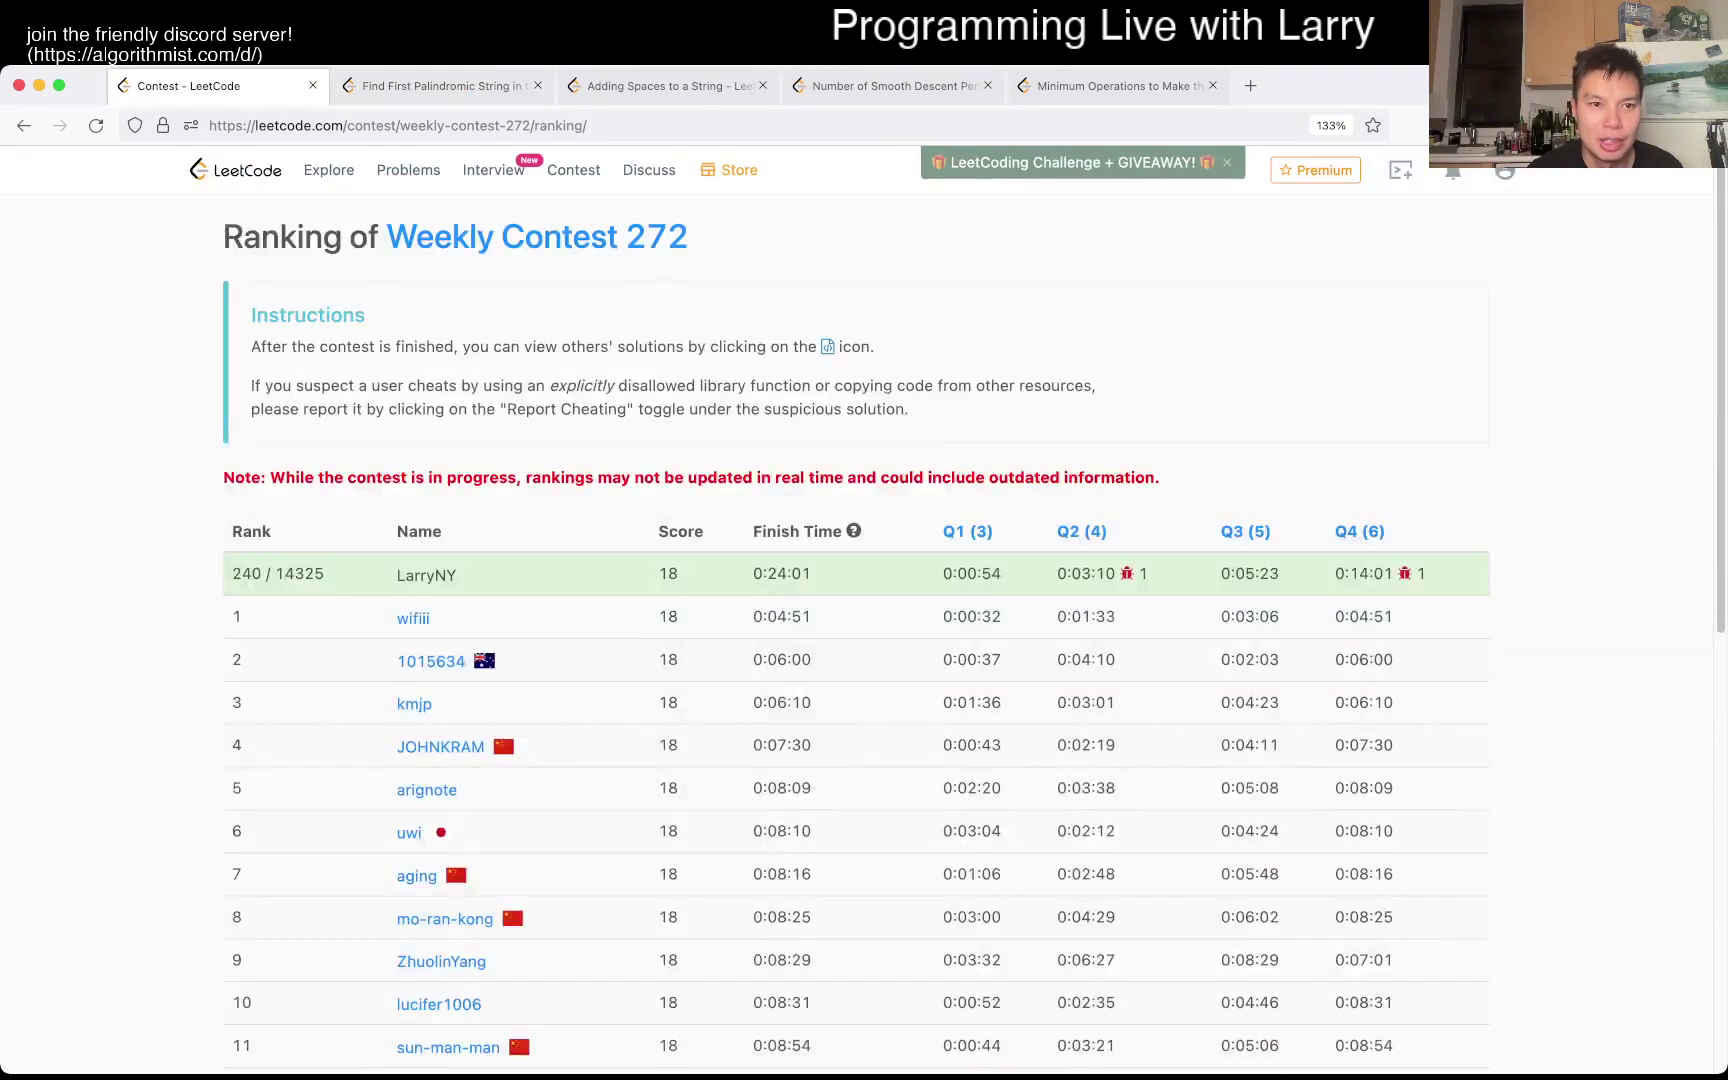
pyautogui.hotkey('ctrl', 'Tab')
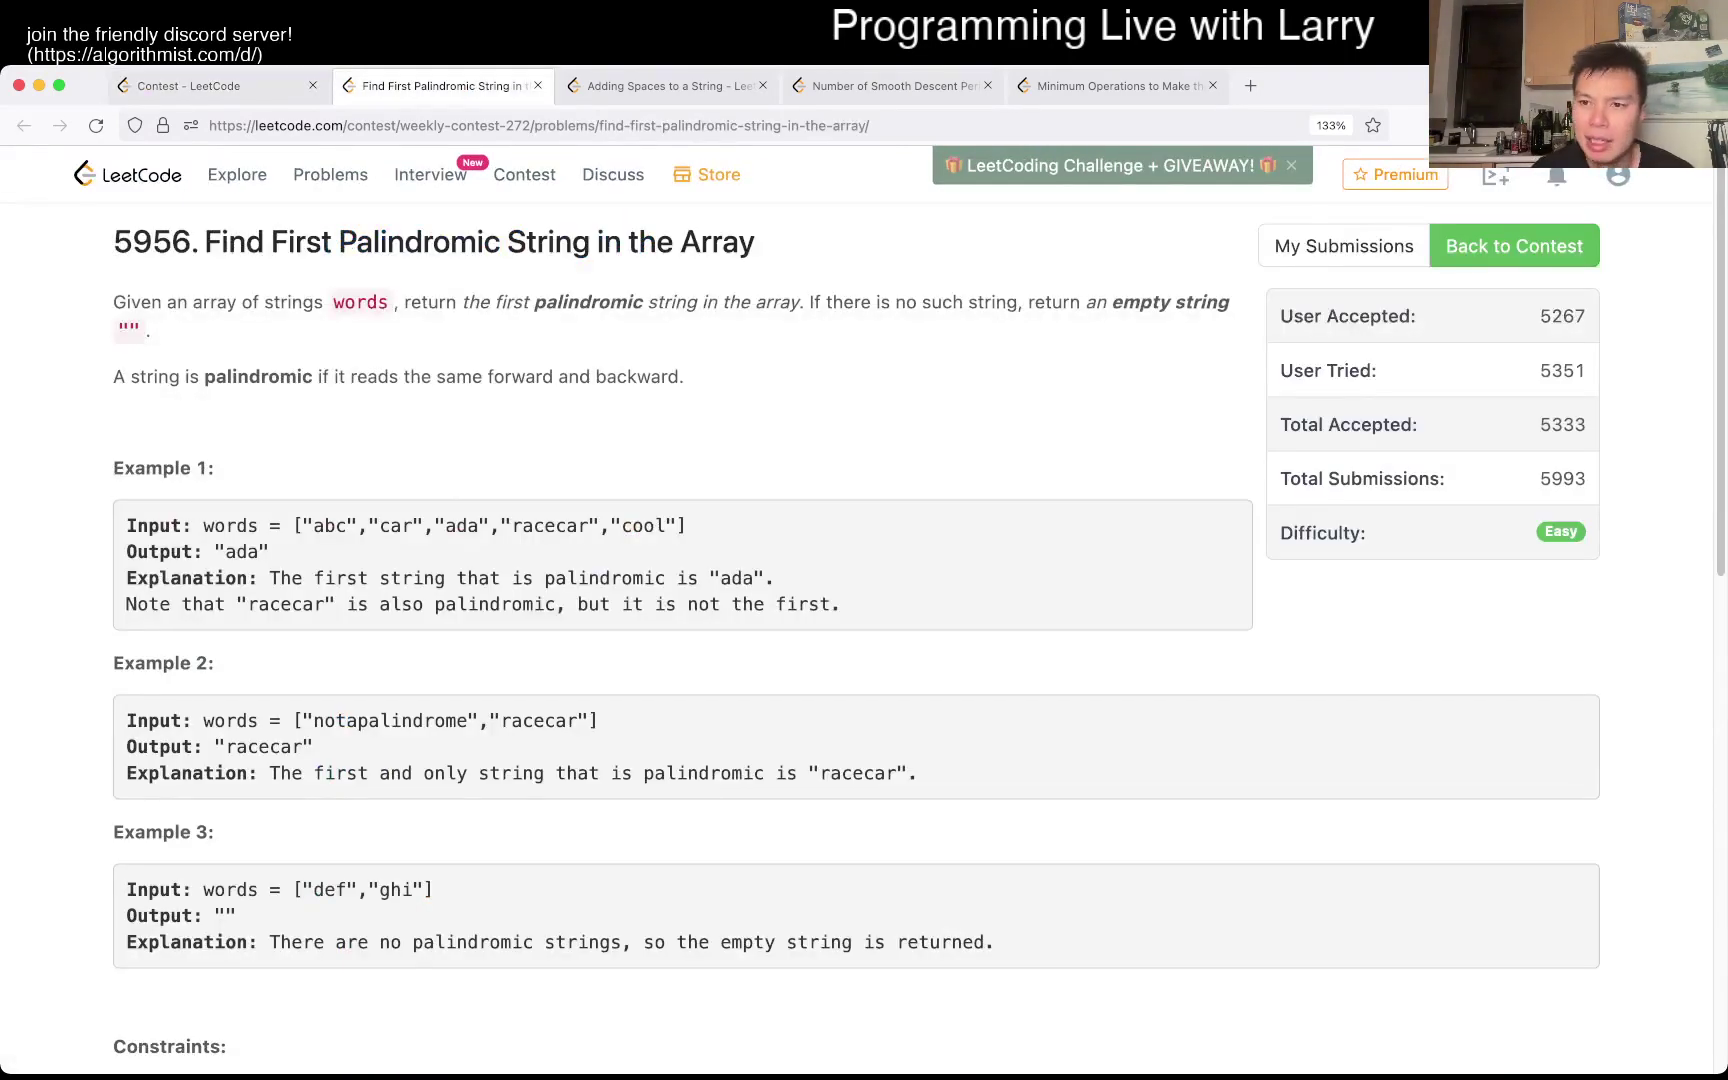
pyautogui.scroll(-5, 864, 608)
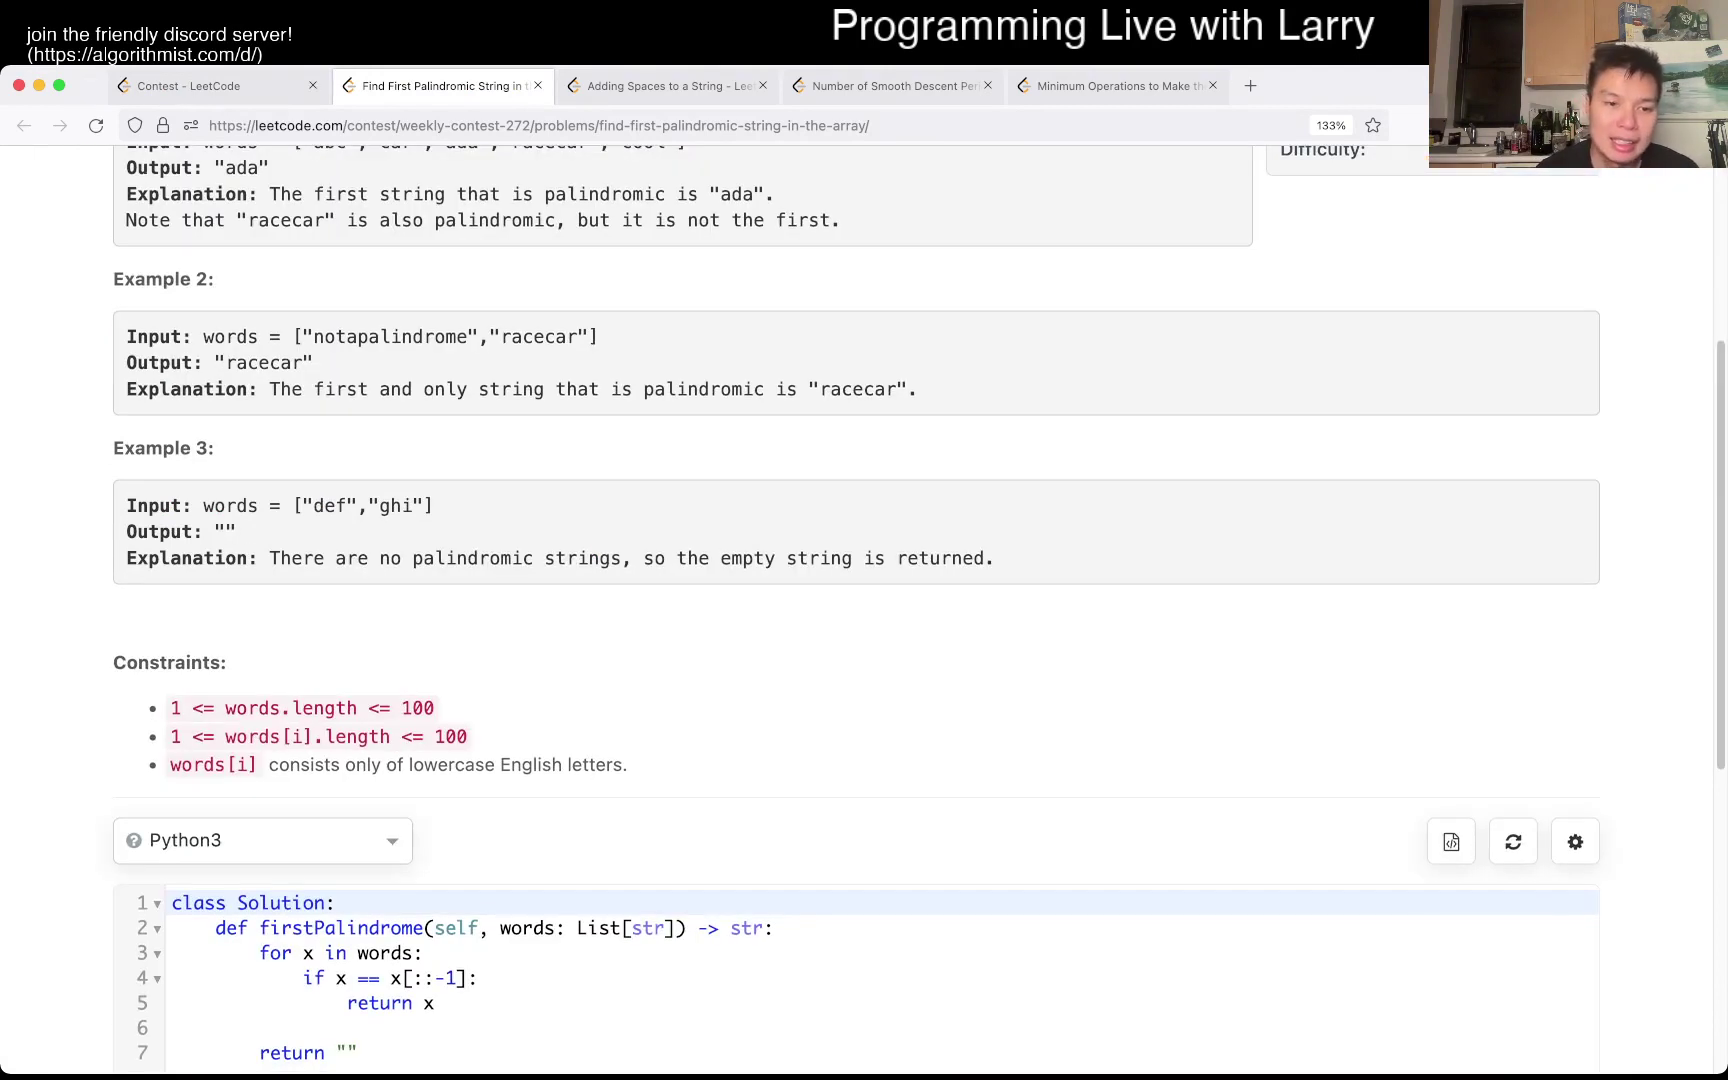
pyautogui.moveTo(170, 735); pyautogui.dragTo(471, 735)
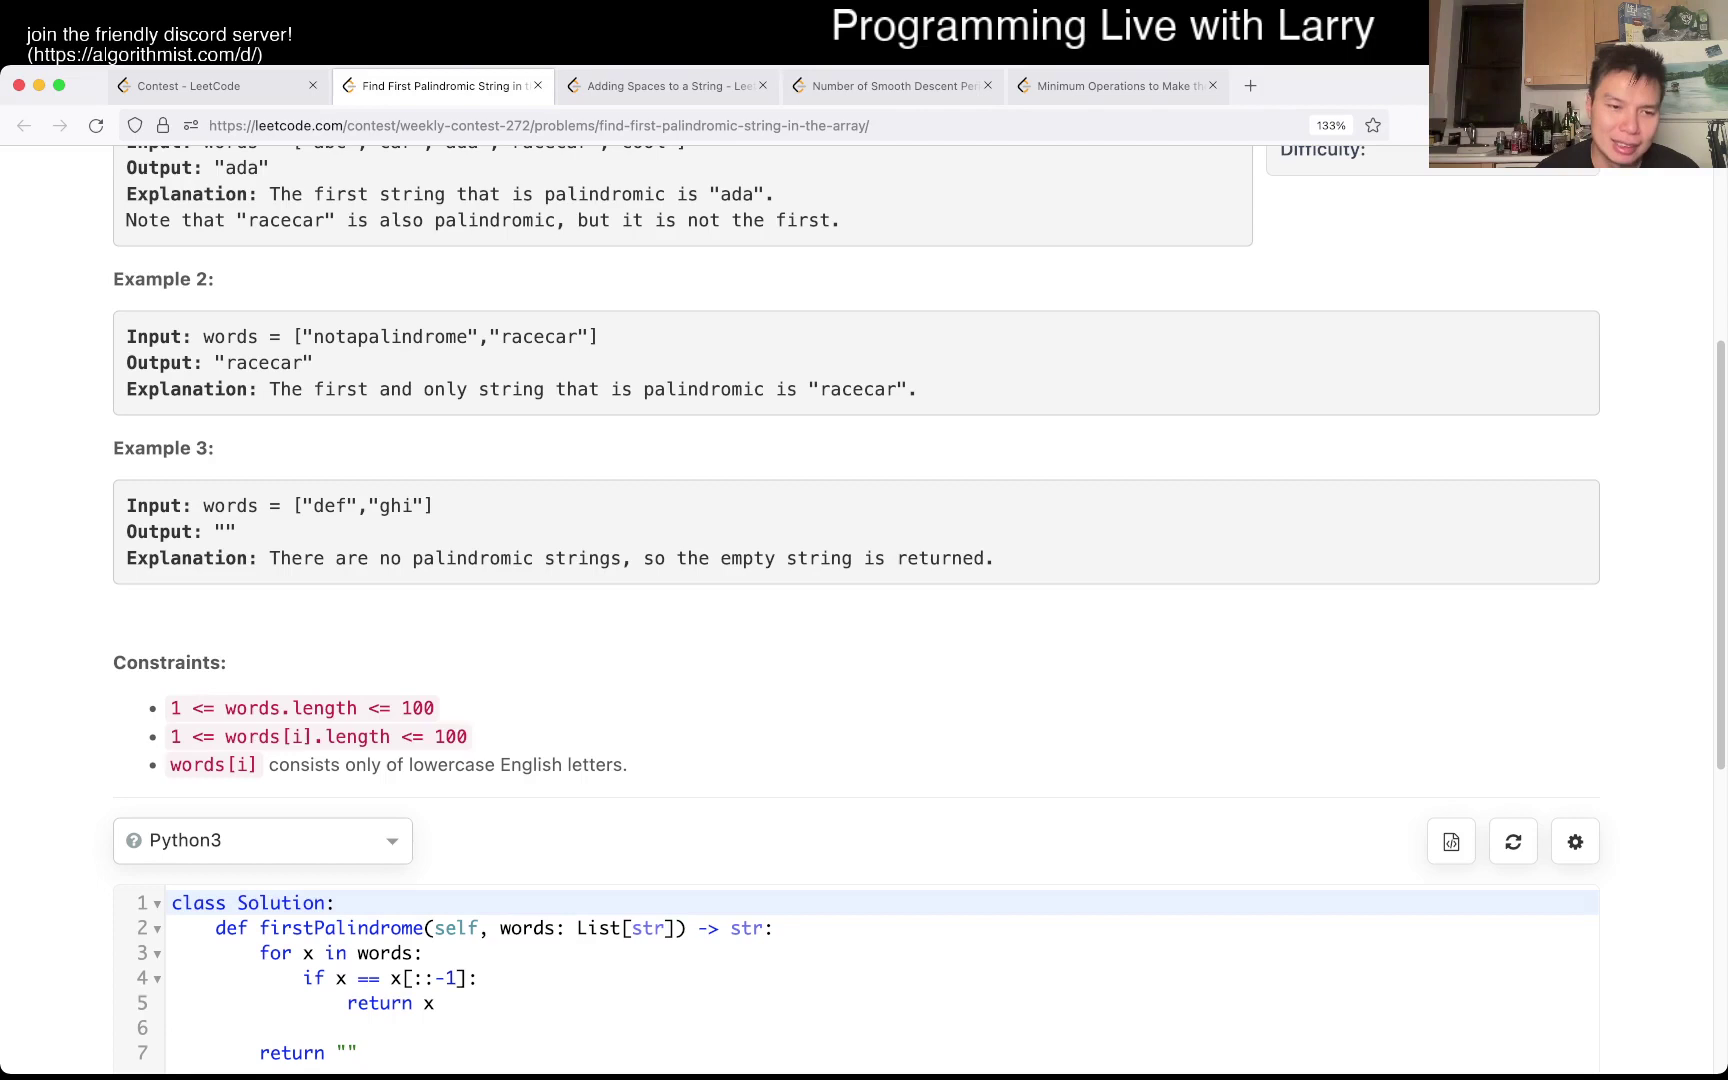
pyautogui.moveTo(171, 707); pyautogui.dragTo(435, 708)
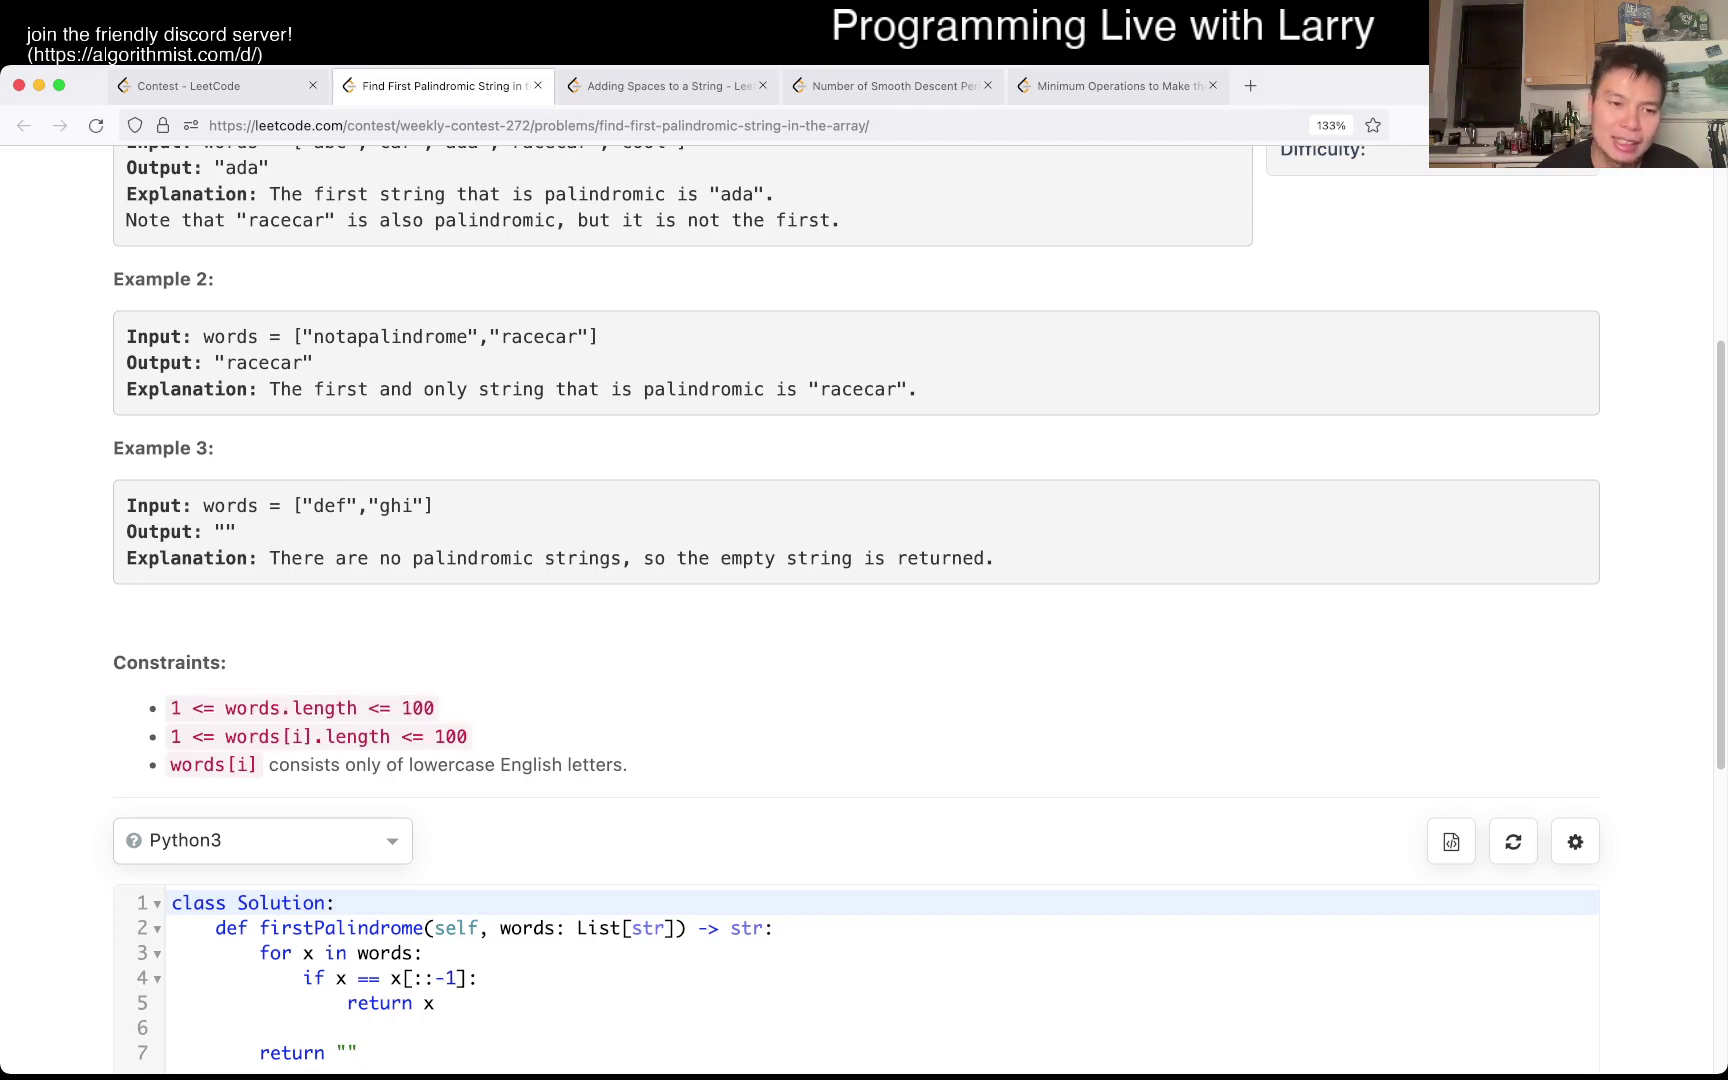
pyautogui.moveTo(170, 736); pyautogui.dragTo(469, 736)
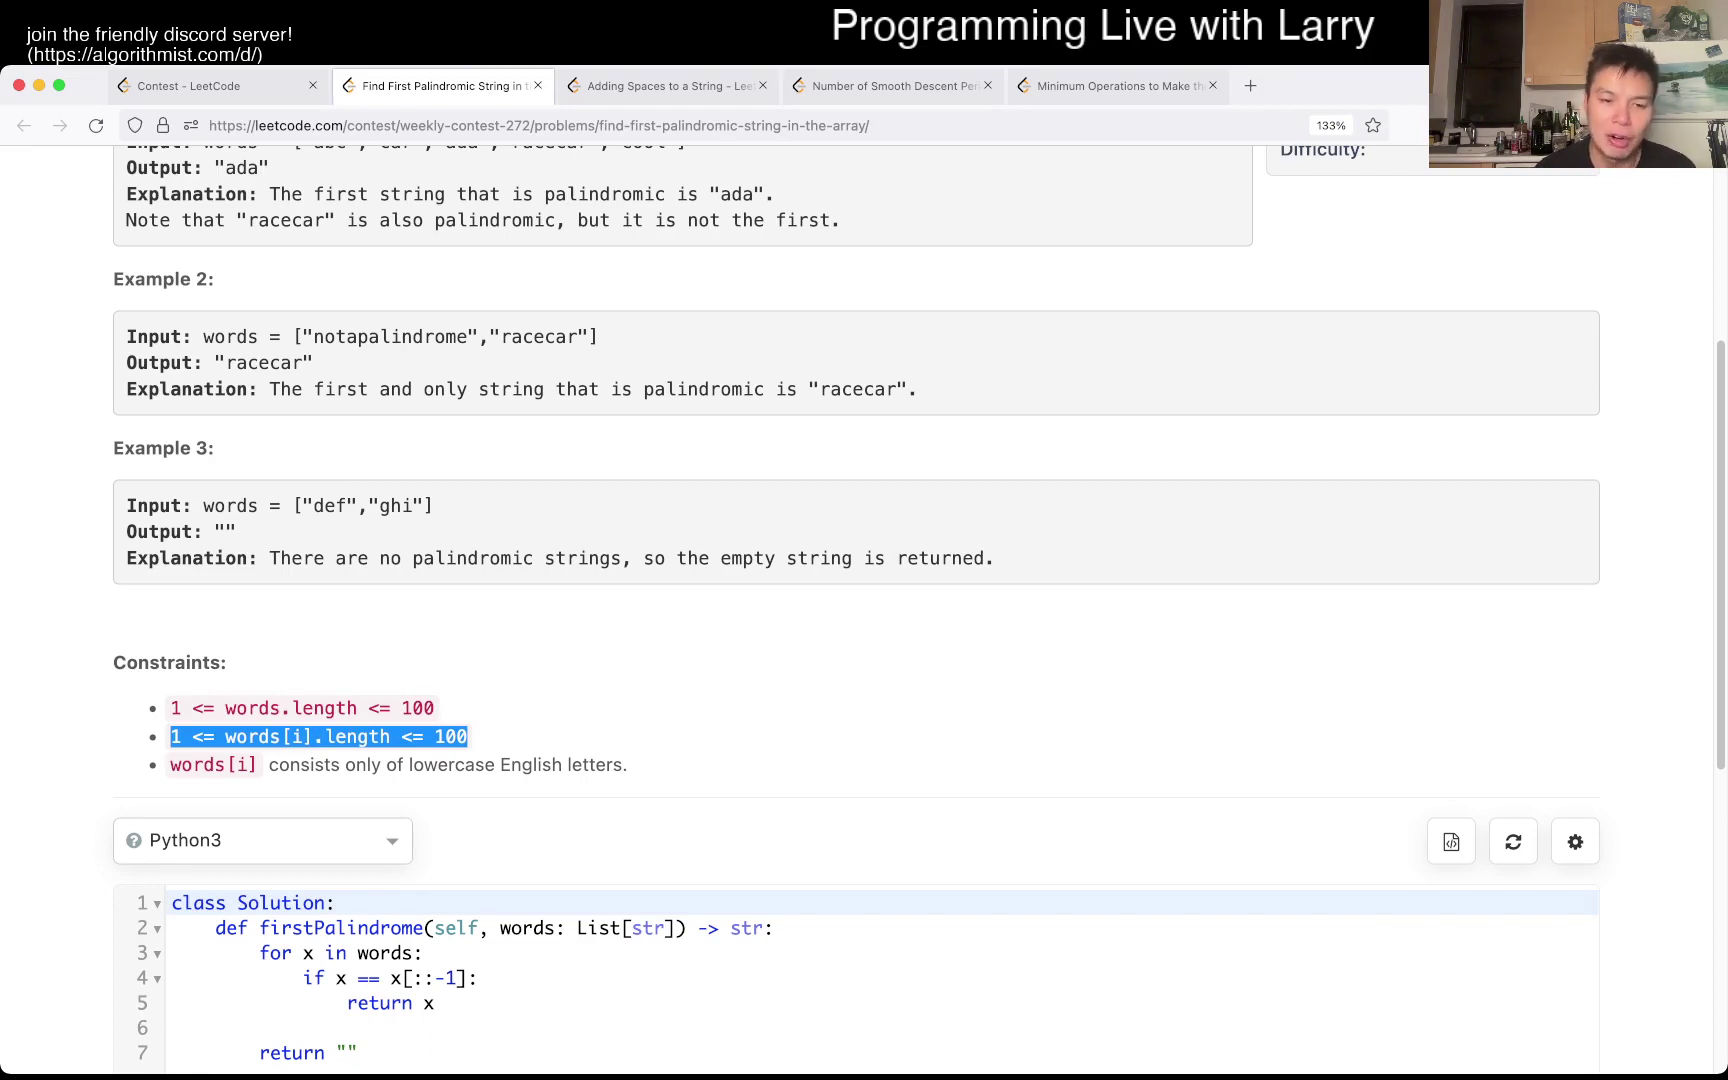
pyautogui.moveTo(182, 707); pyautogui.dragTo(470, 737)
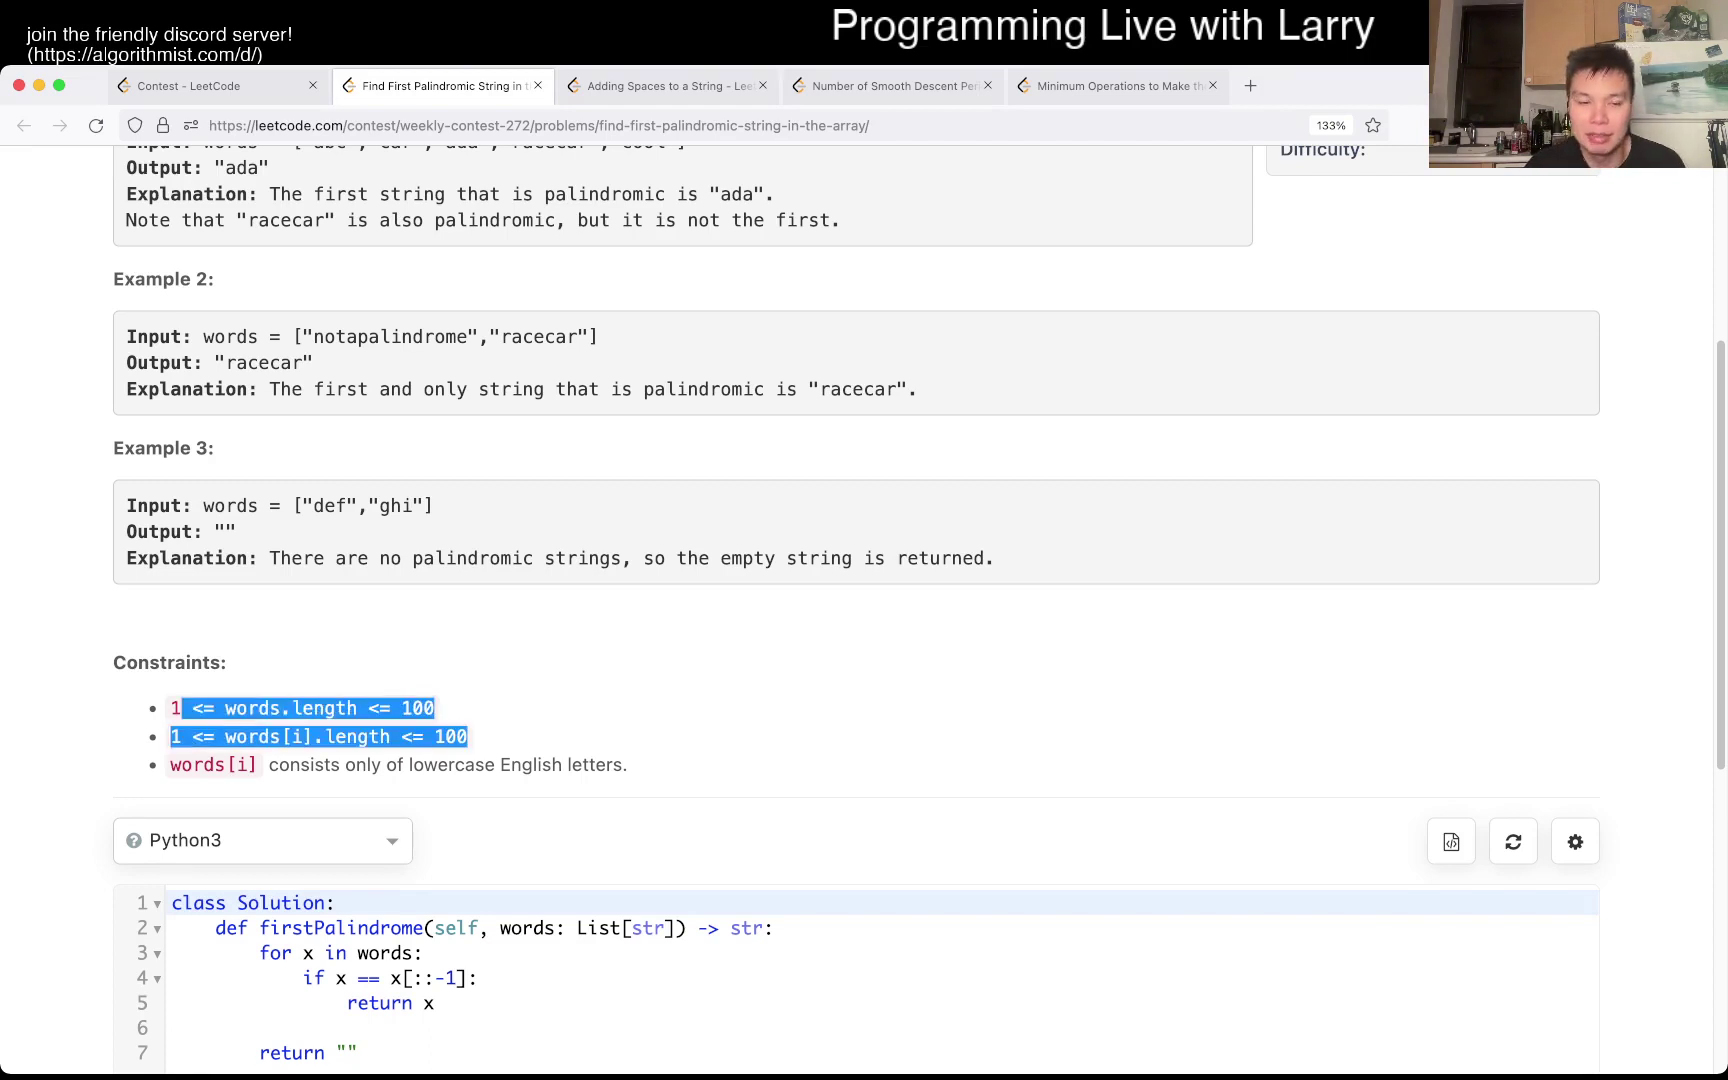
pyautogui.moveTo(238, 952)
pyautogui.mouseDown()
pyautogui.moveTo(171, 1028)
pyautogui.moveTo(357, 1053)
pyautogui.mouseUp()
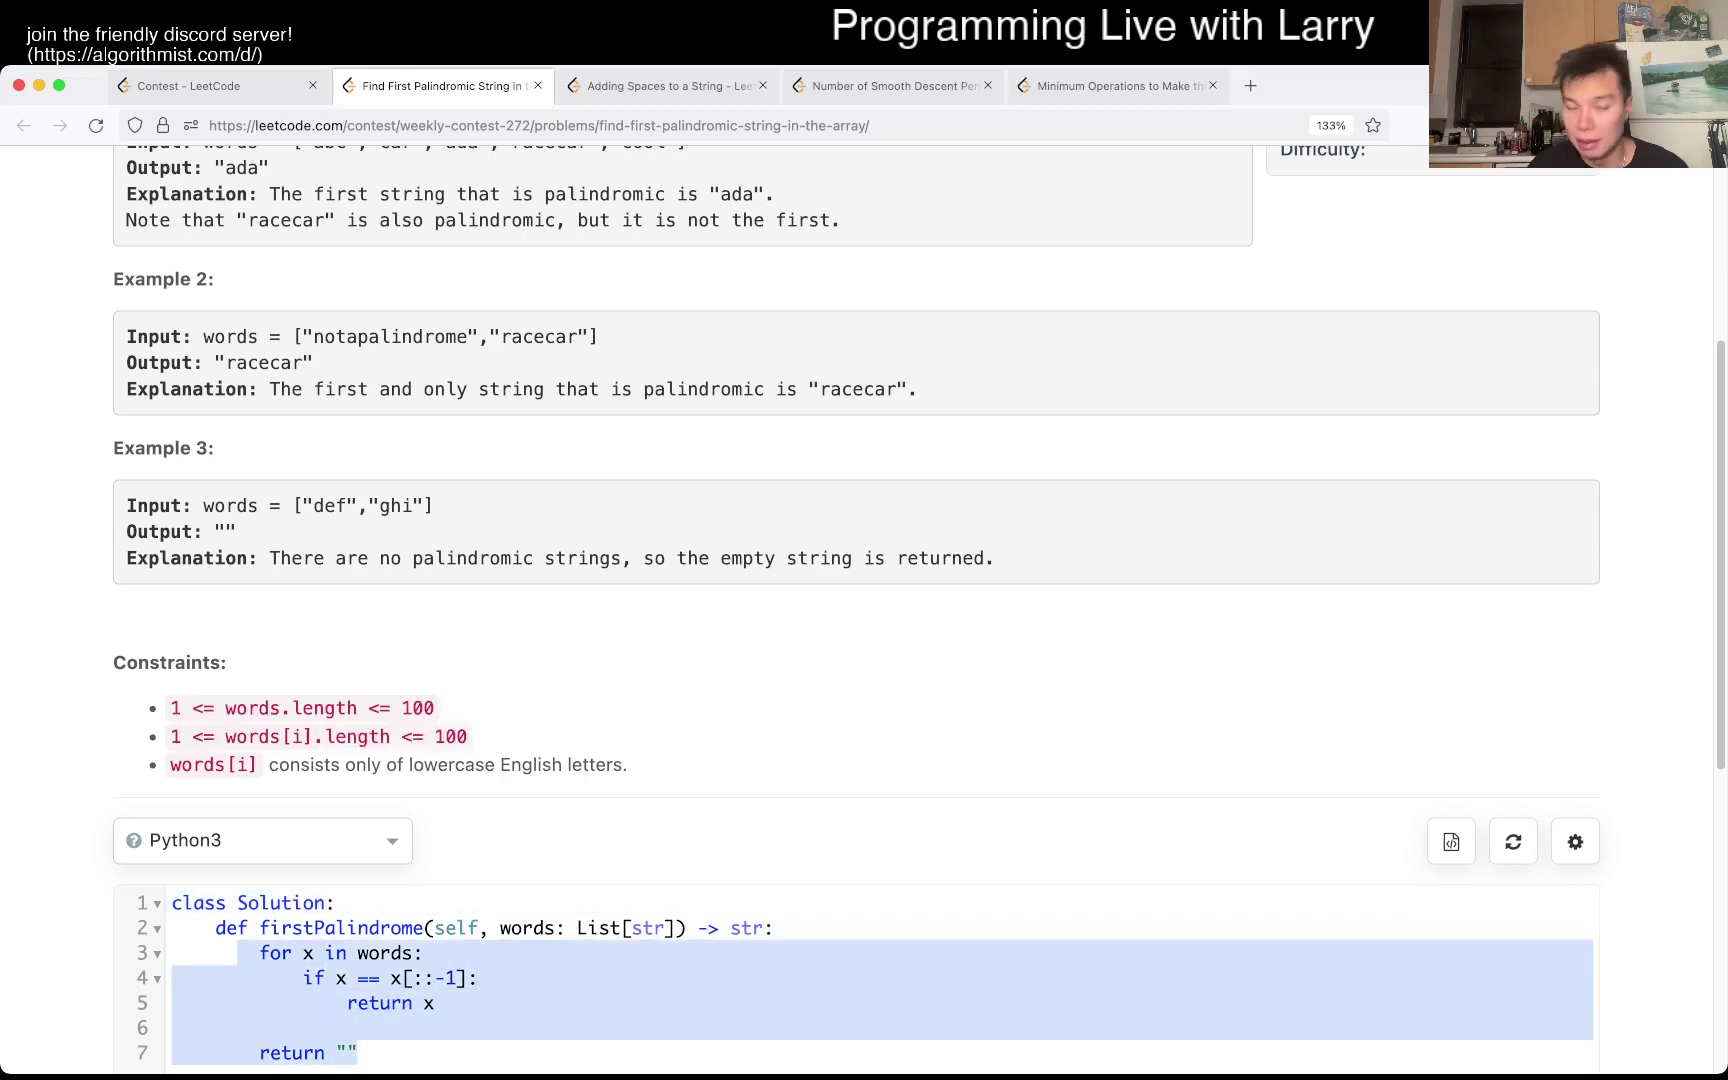
pyautogui.scroll(-3, 865, 608)
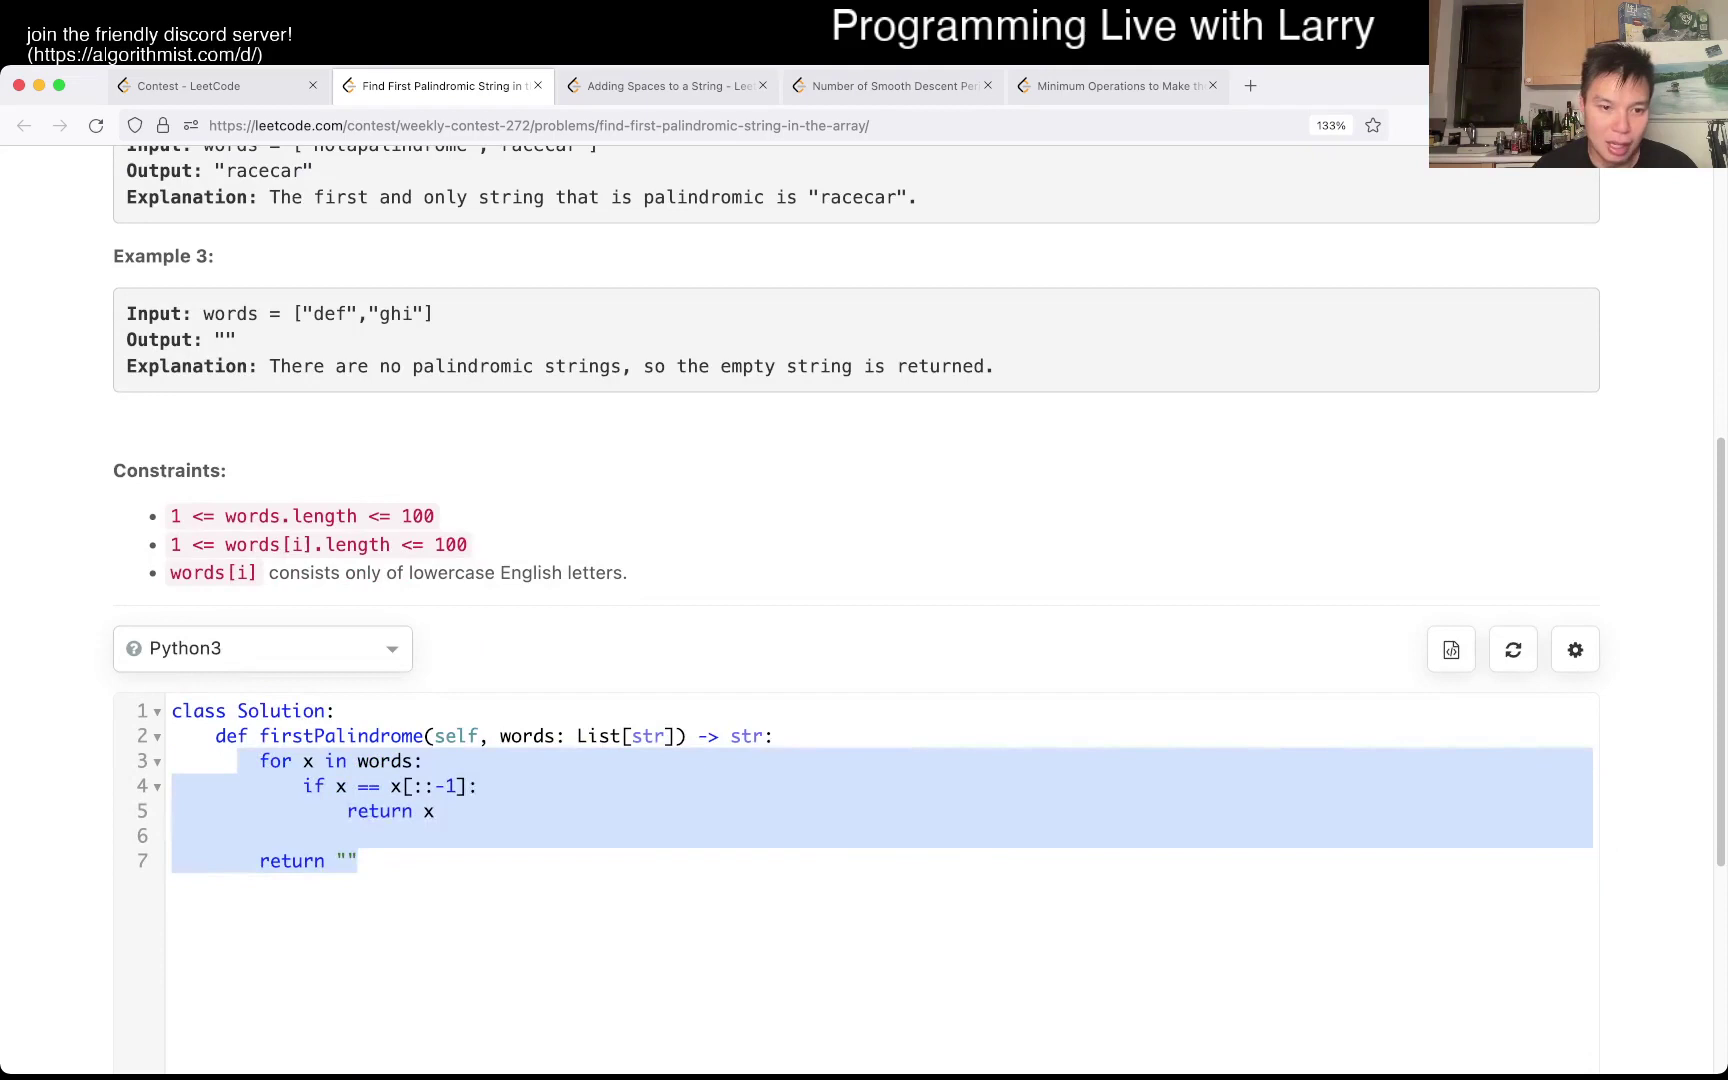
pyautogui.press('Right')
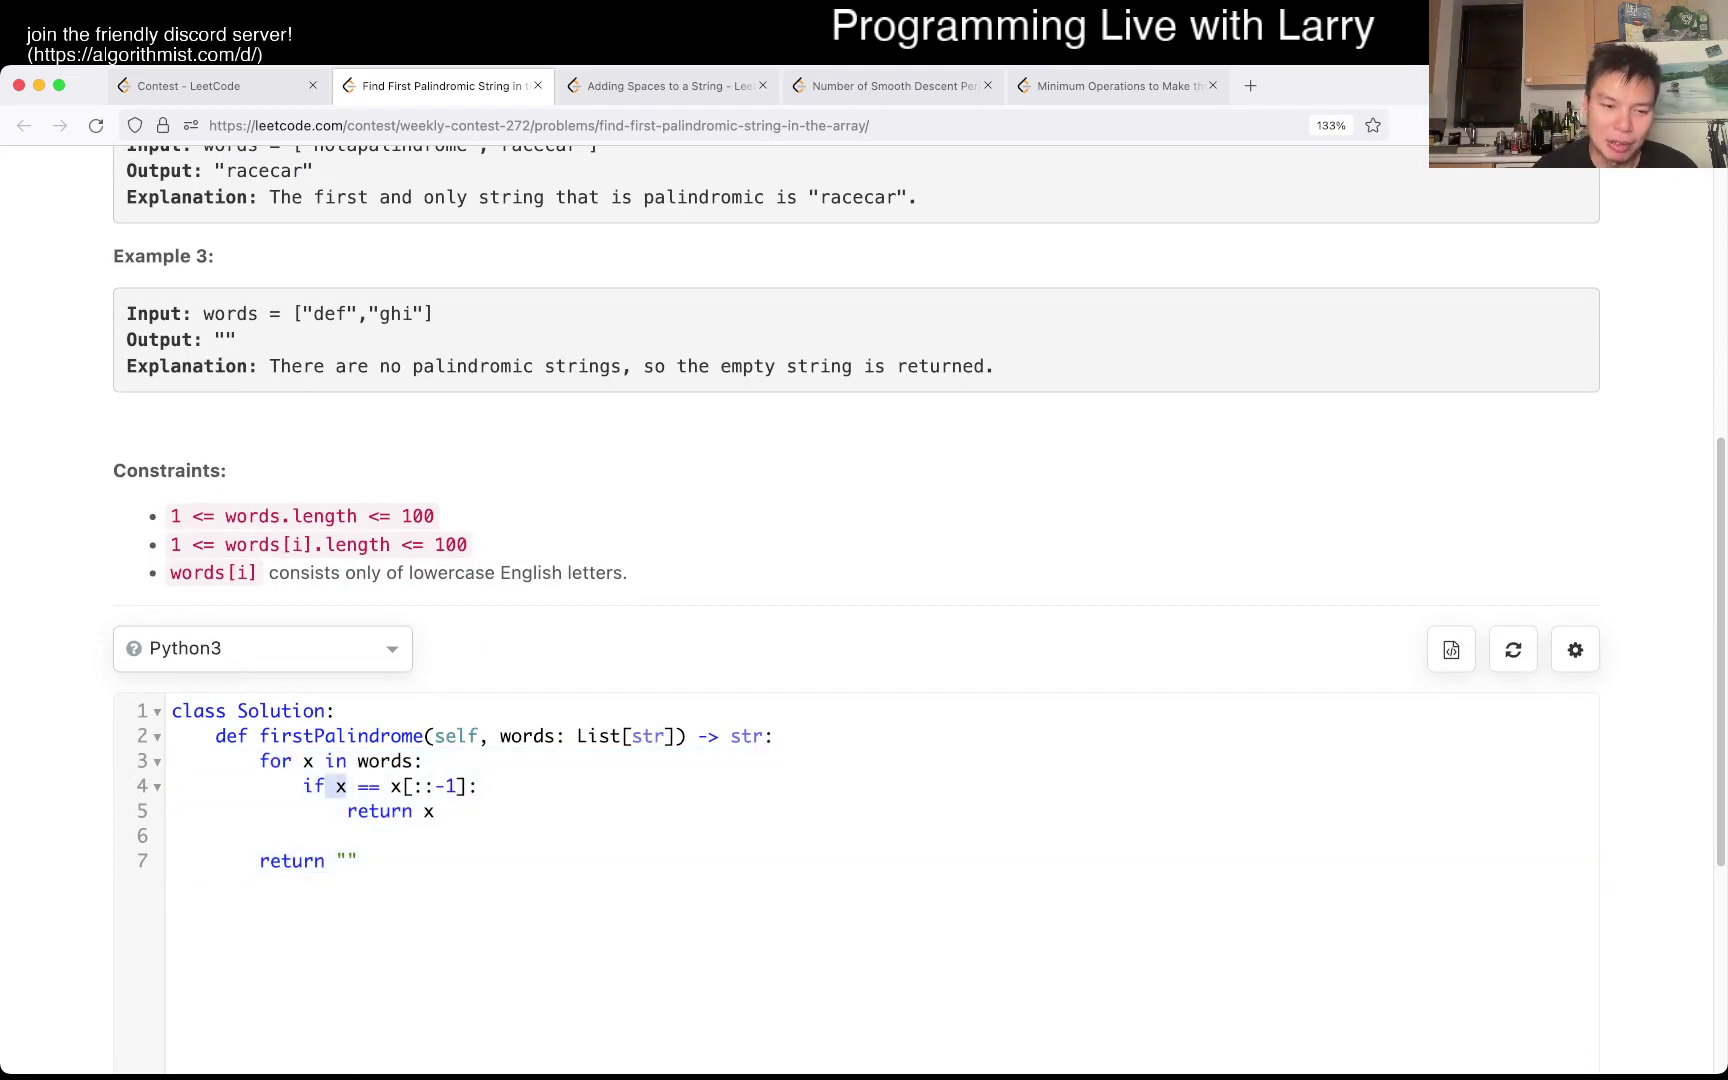
pyautogui.moveTo(466, 785); pyautogui.dragTo(304, 786)
pyautogui.press('Down')
pyautogui.press('Down')
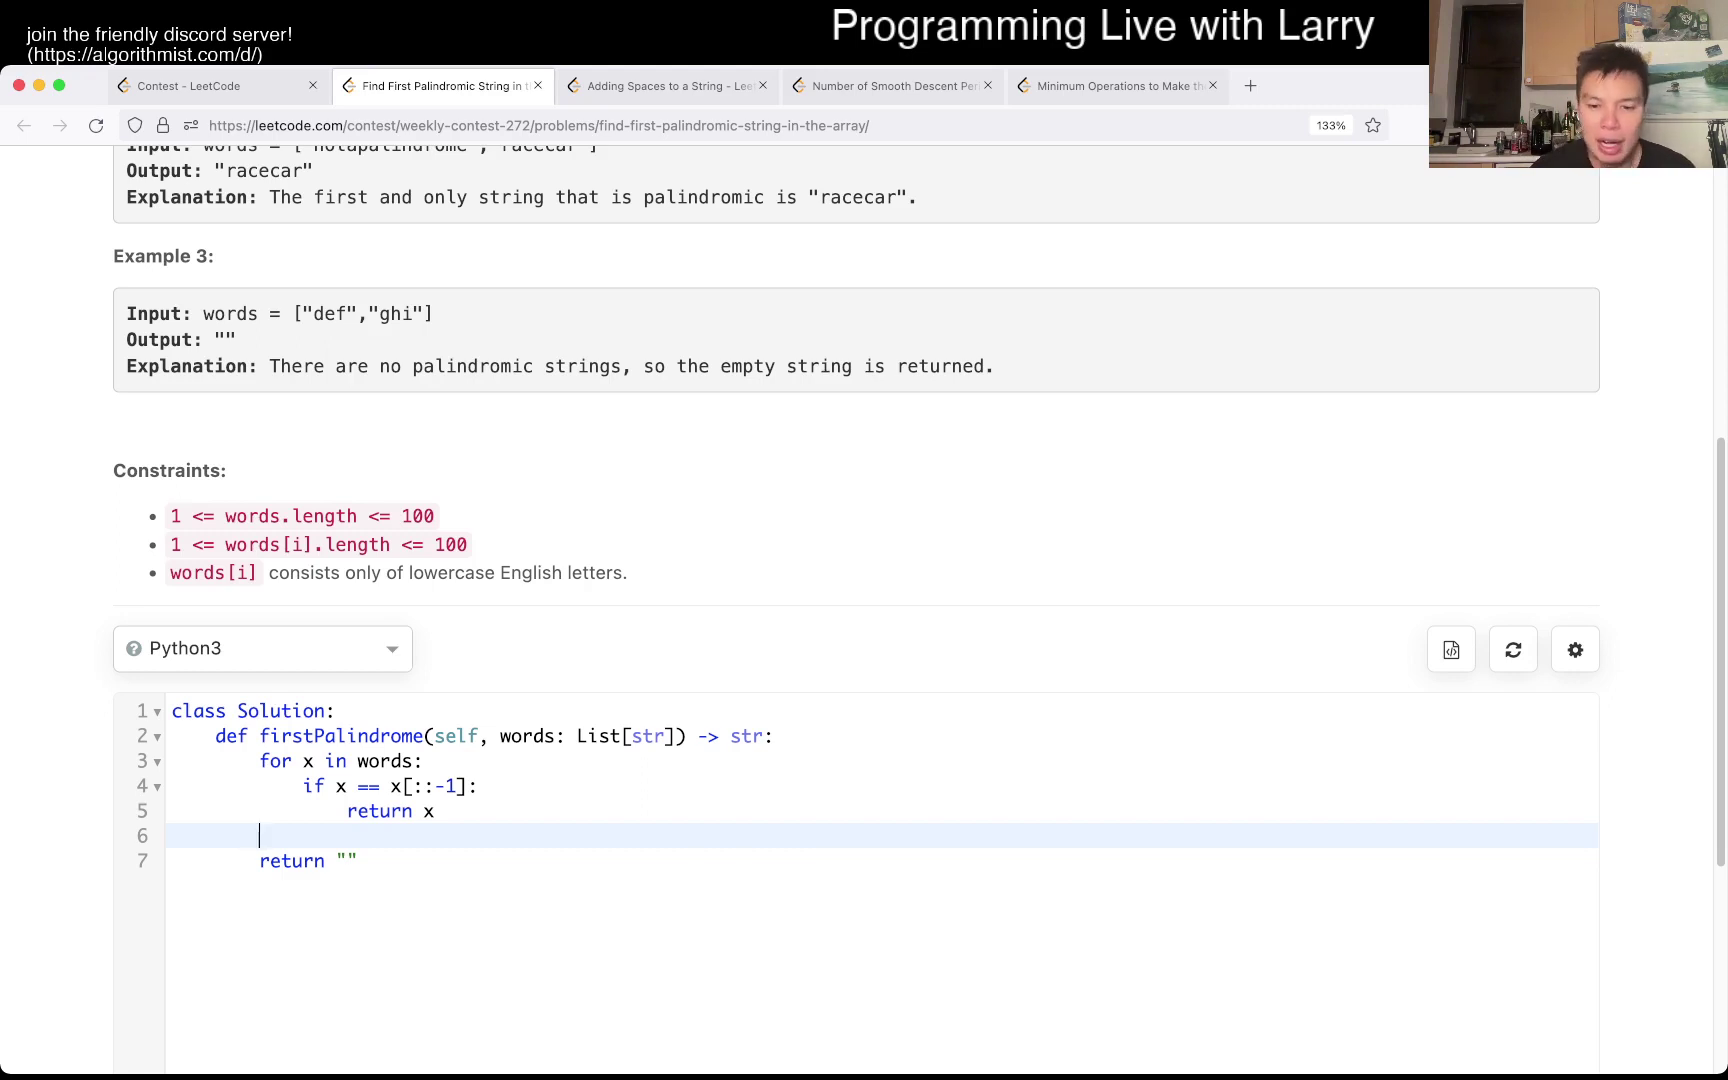
pyautogui.press('super+Tab')
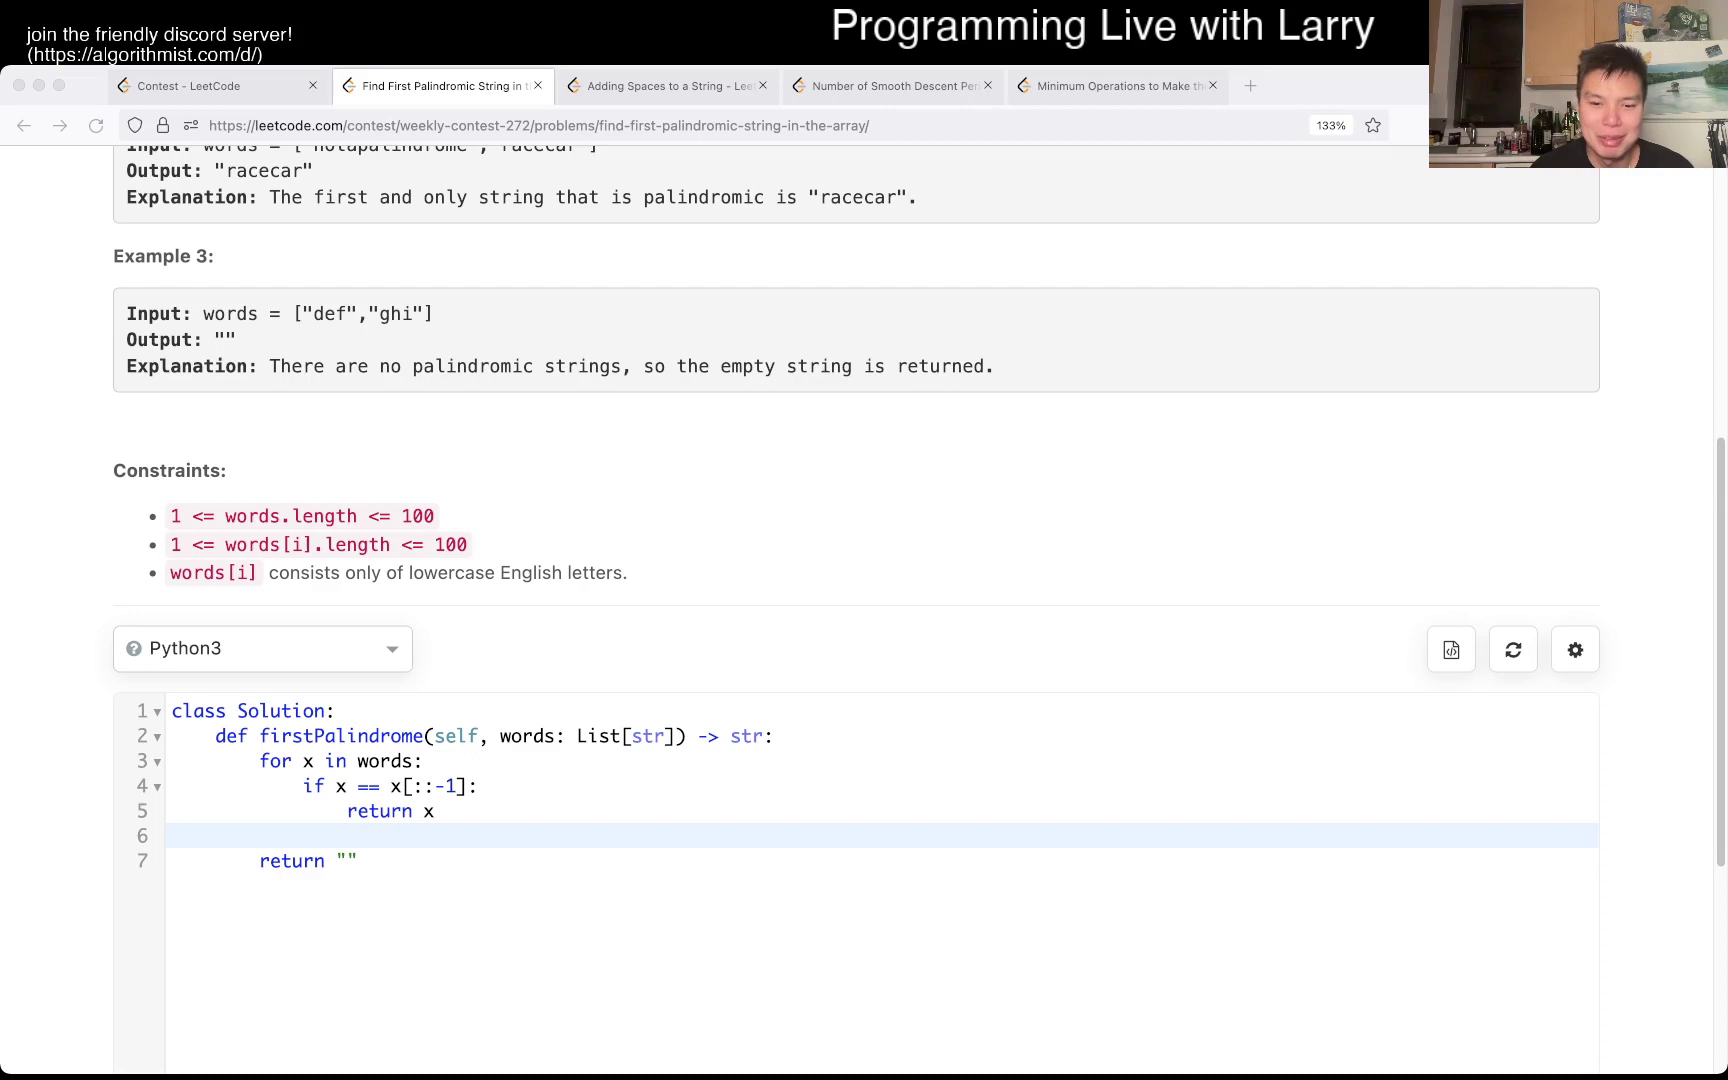
pyautogui.press('super+Tab')
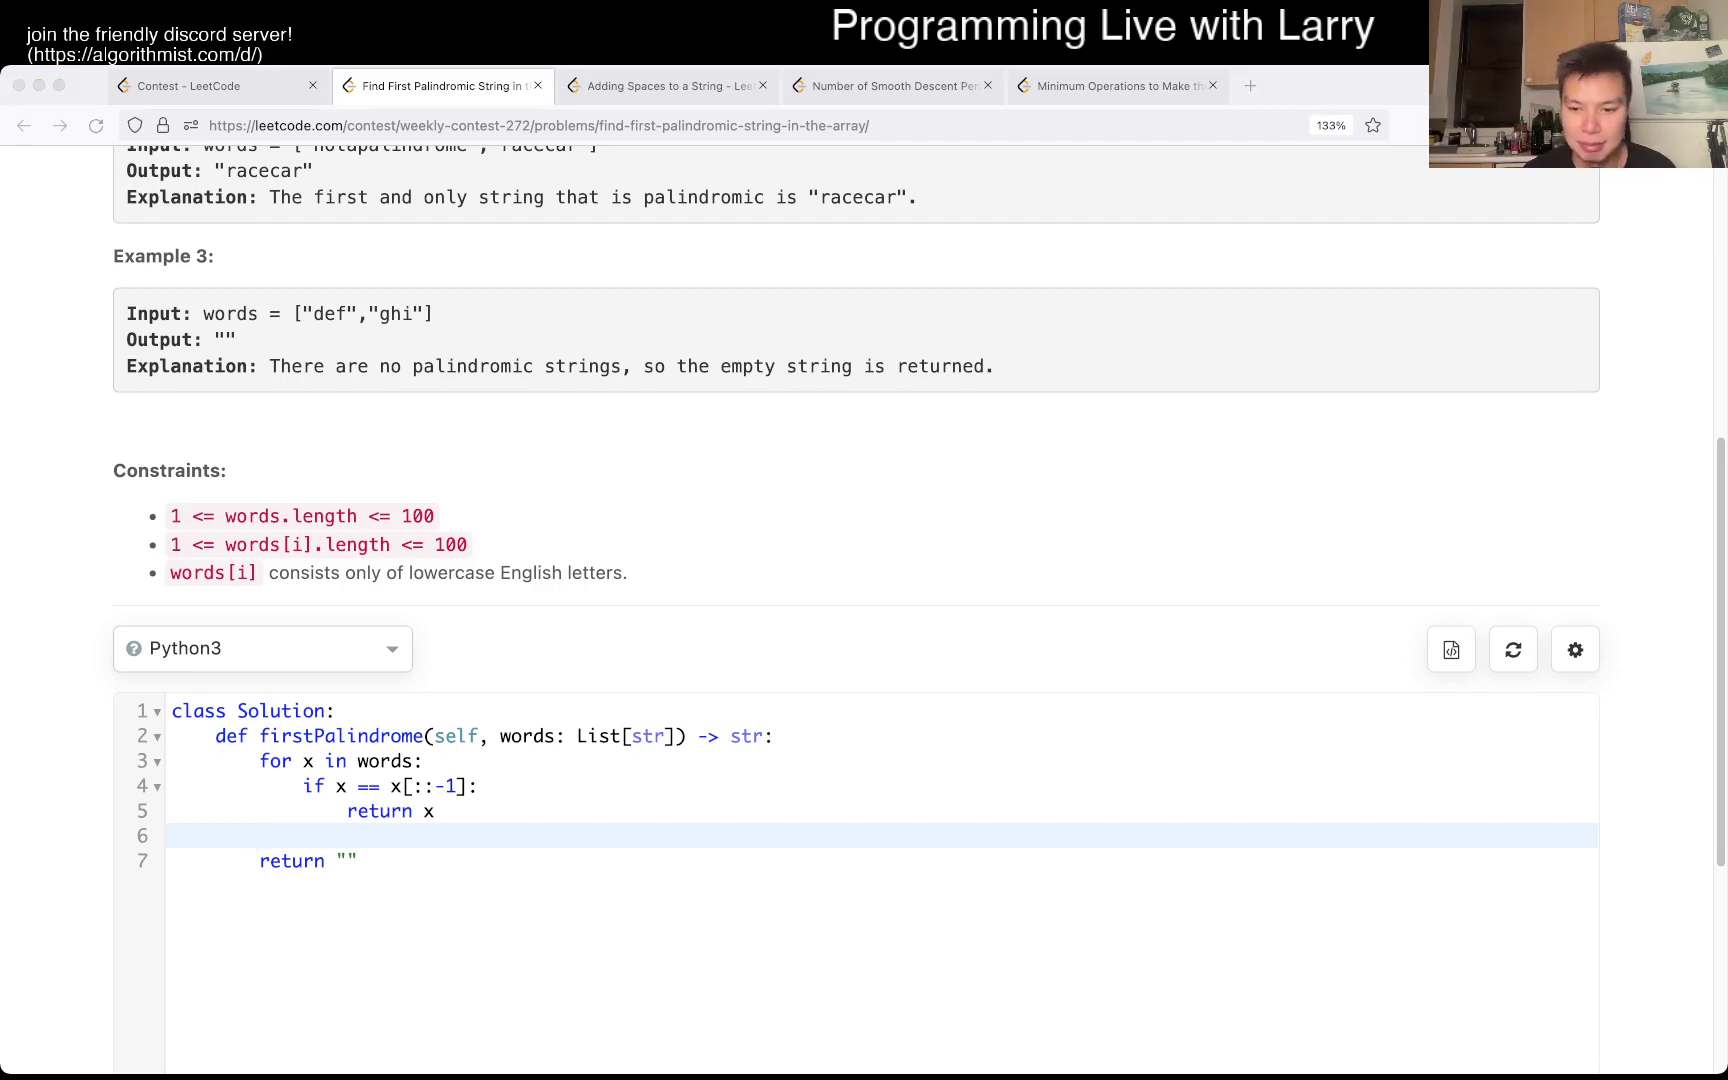
# Retype the solution: loop over words, return x when x == x[::-1], else return ""
pyautogui.press('super+minus')
pyautogui.press('super+minus')
pyautogui.hotkey('ctrl', 'Tab')
pyautogui.hotkey('ctrl', 'shift', 'Tab')
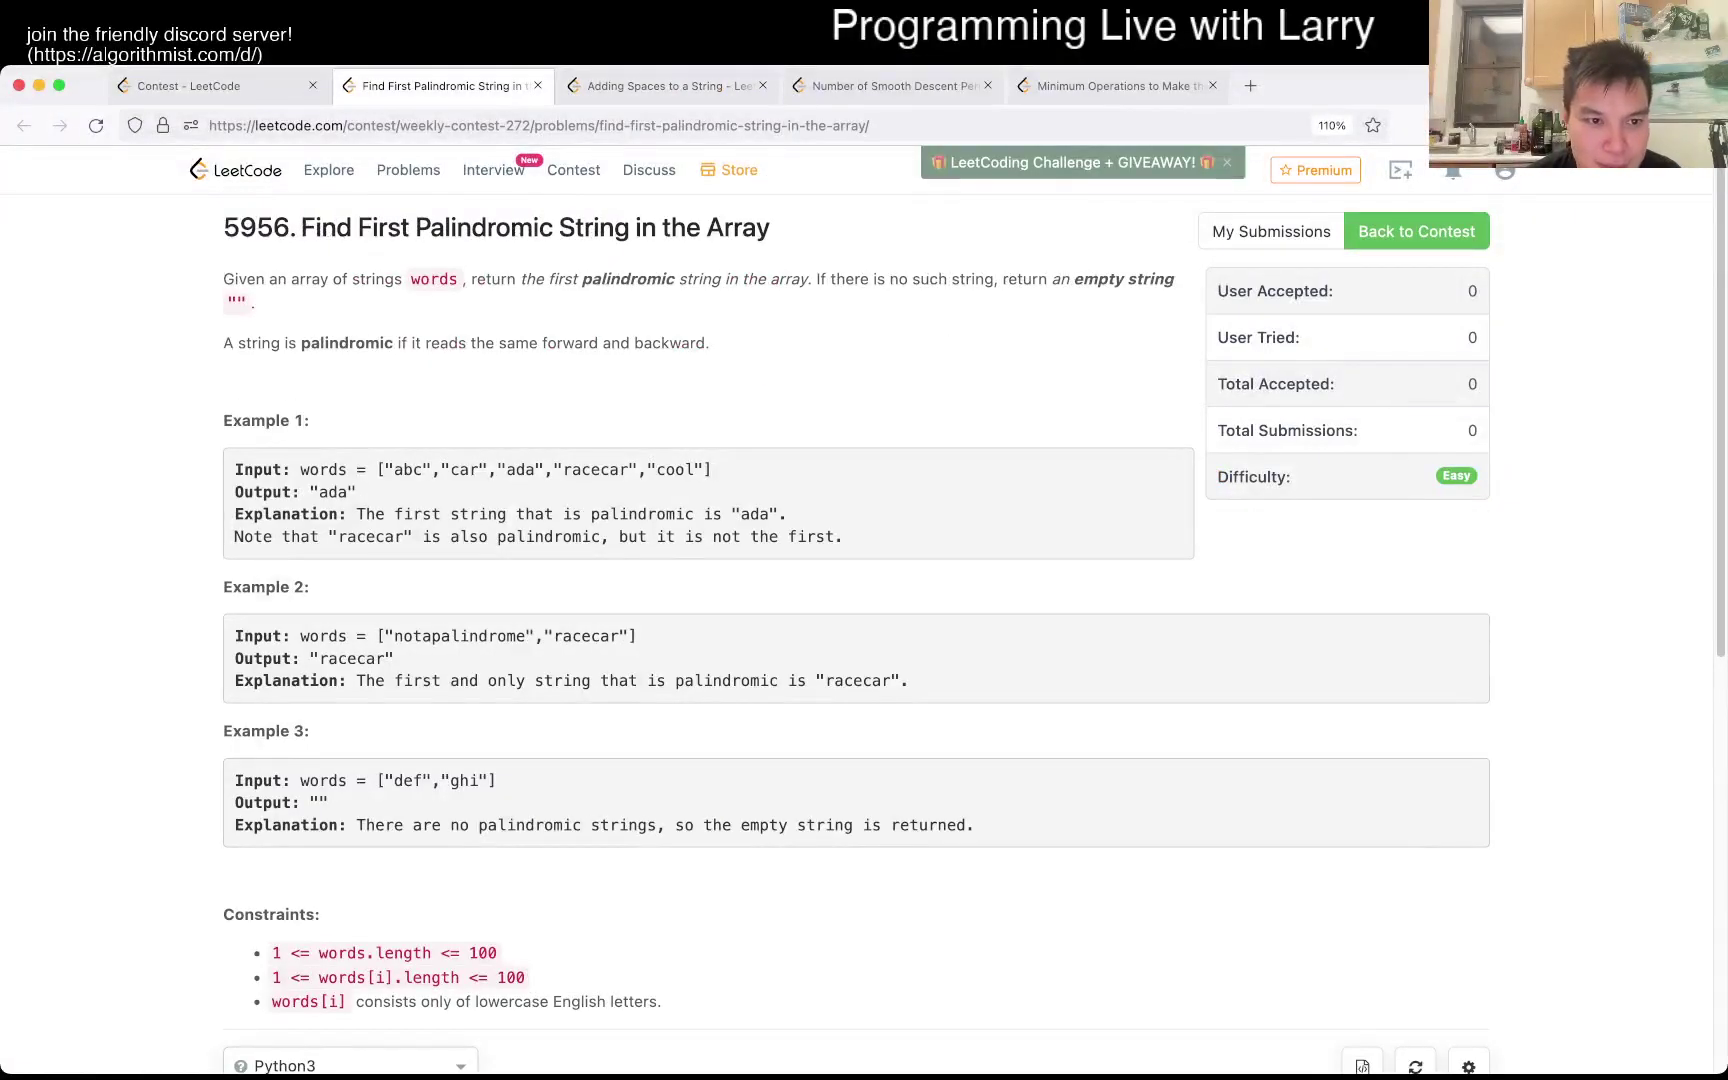
pyautogui.scroll(-3, 865, 608)
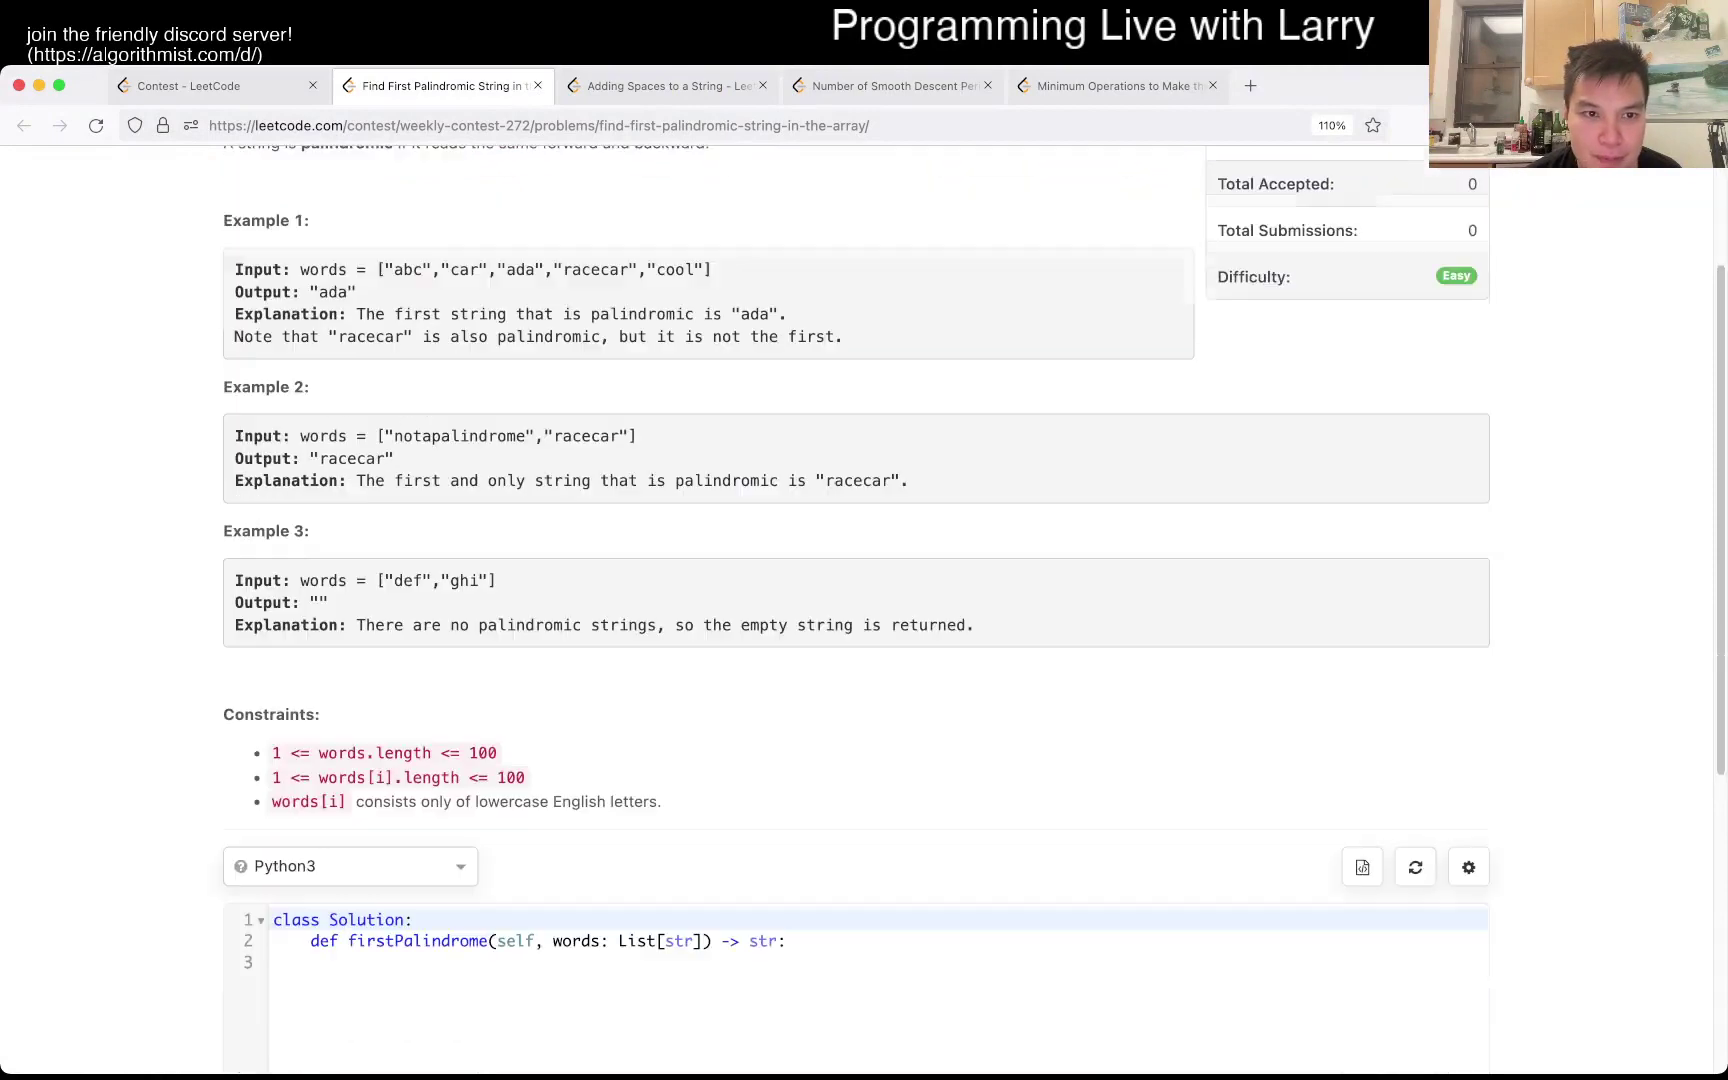
pyautogui.scroll(-2, 864, 540)
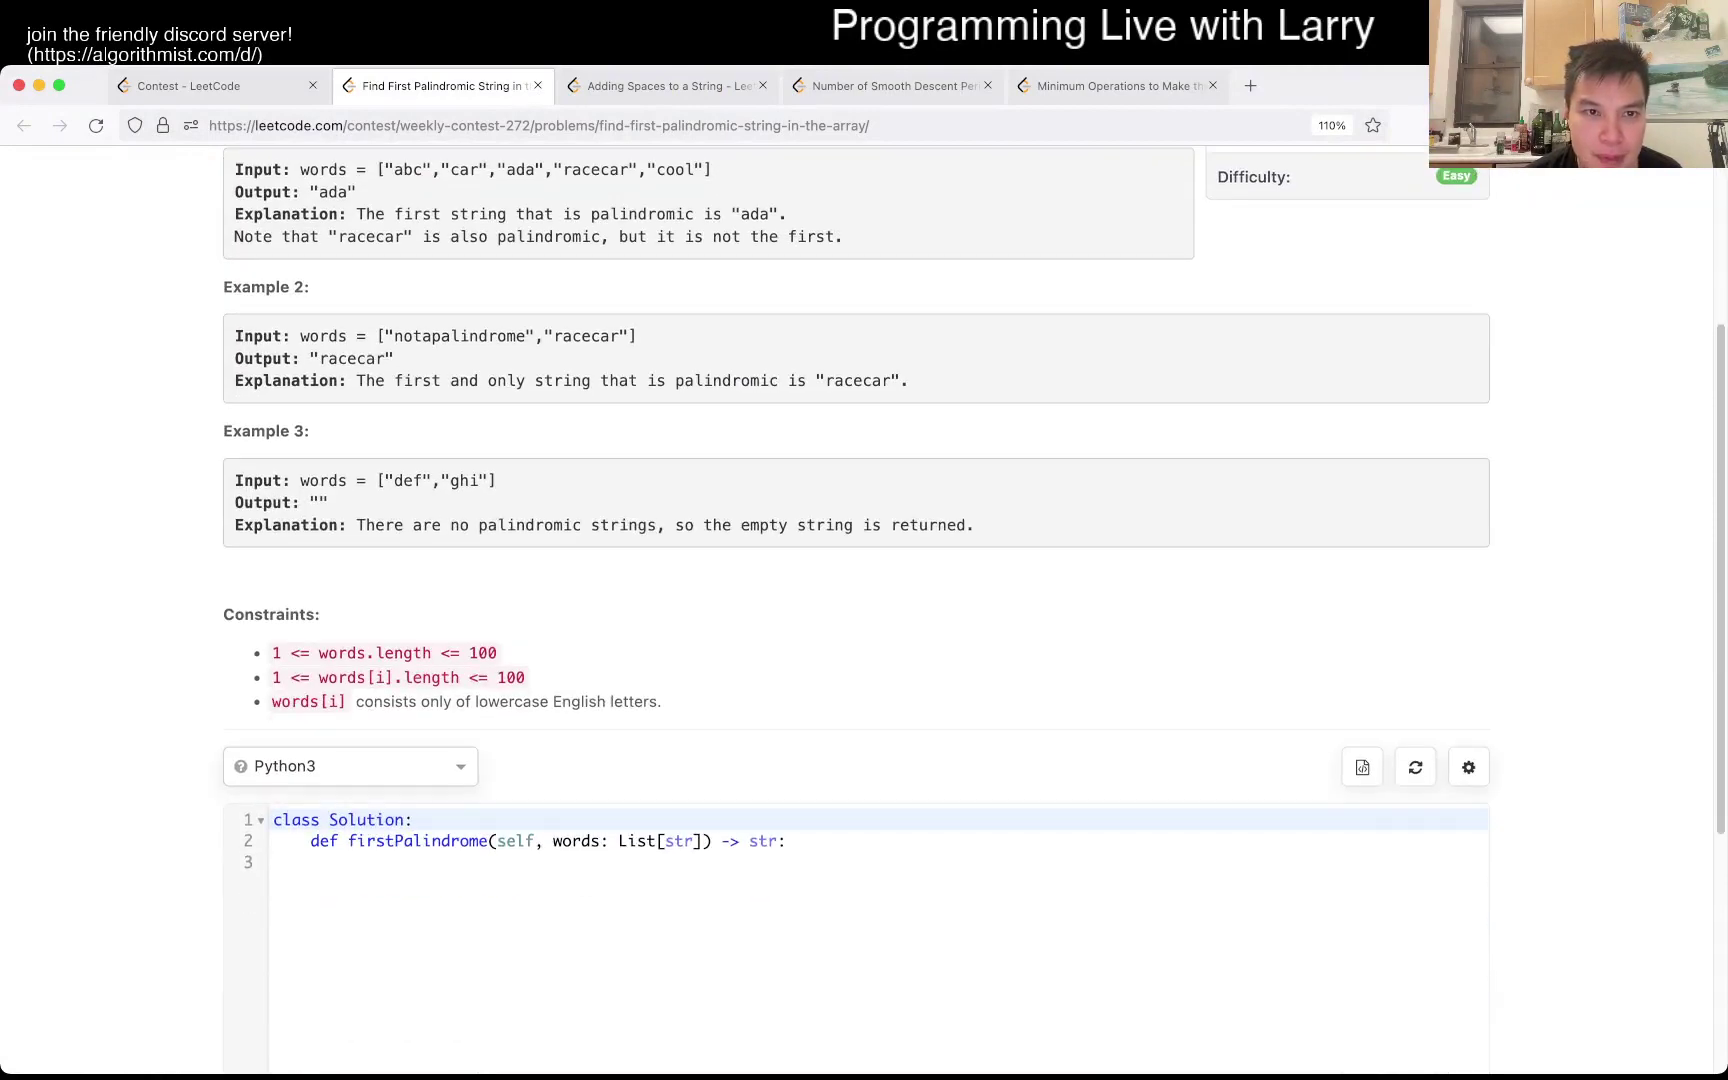
pyautogui.click(347, 861)
pyautogui.write('for')
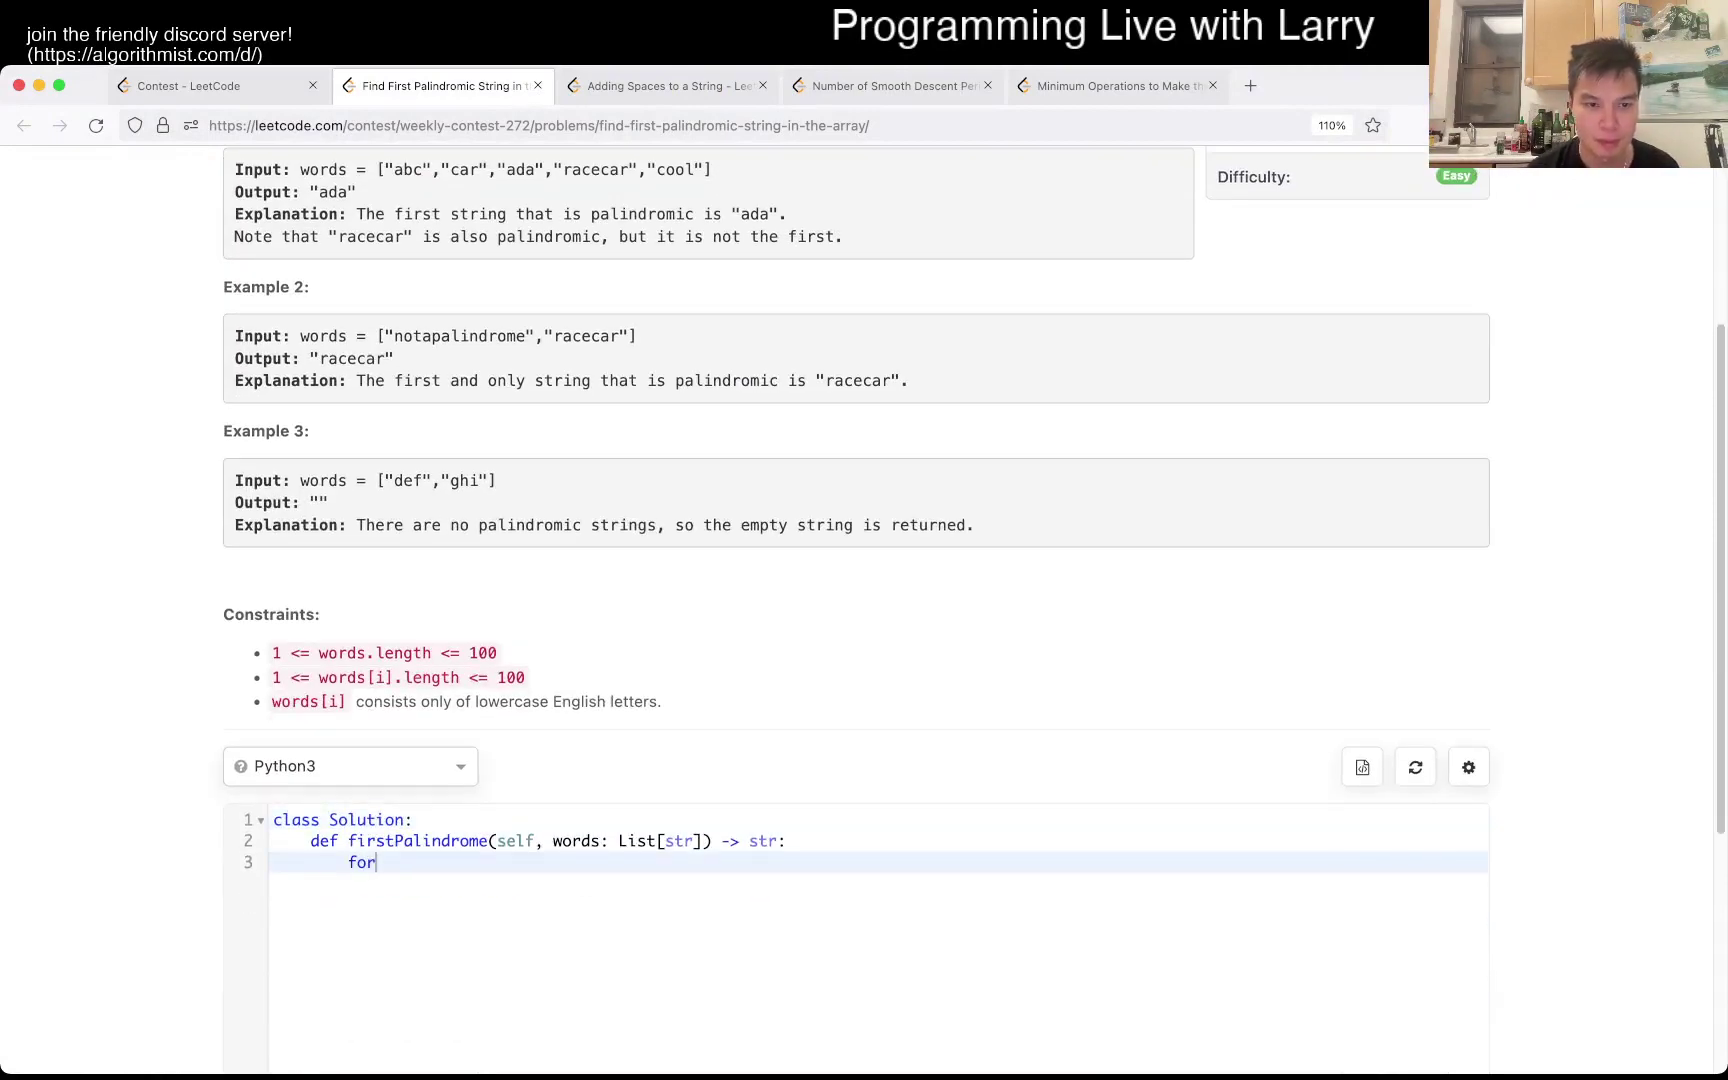
pyautogui.press('Return')
pyautogui.press('Return')
pyautogui.write('re')
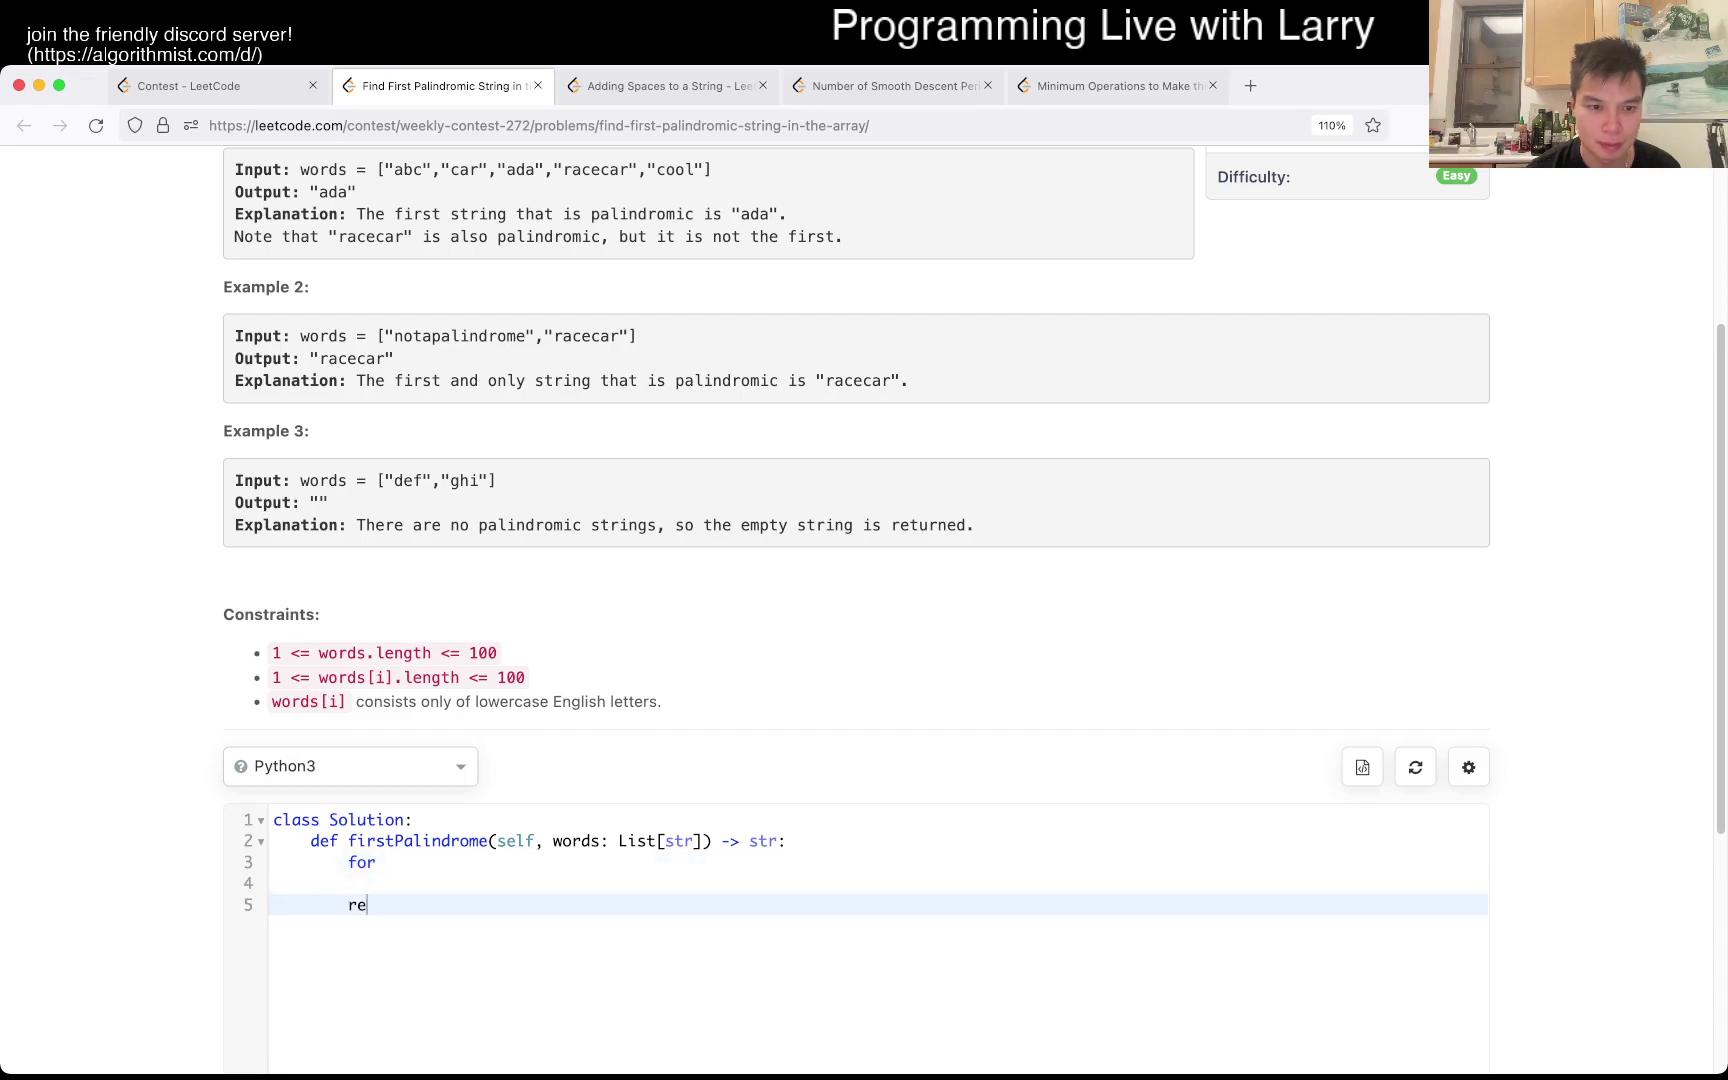
pyautogui.write('turn ""')
pyautogui.press('Up')
pyautogui.press('Up')
pyautogui.write('x in wor')
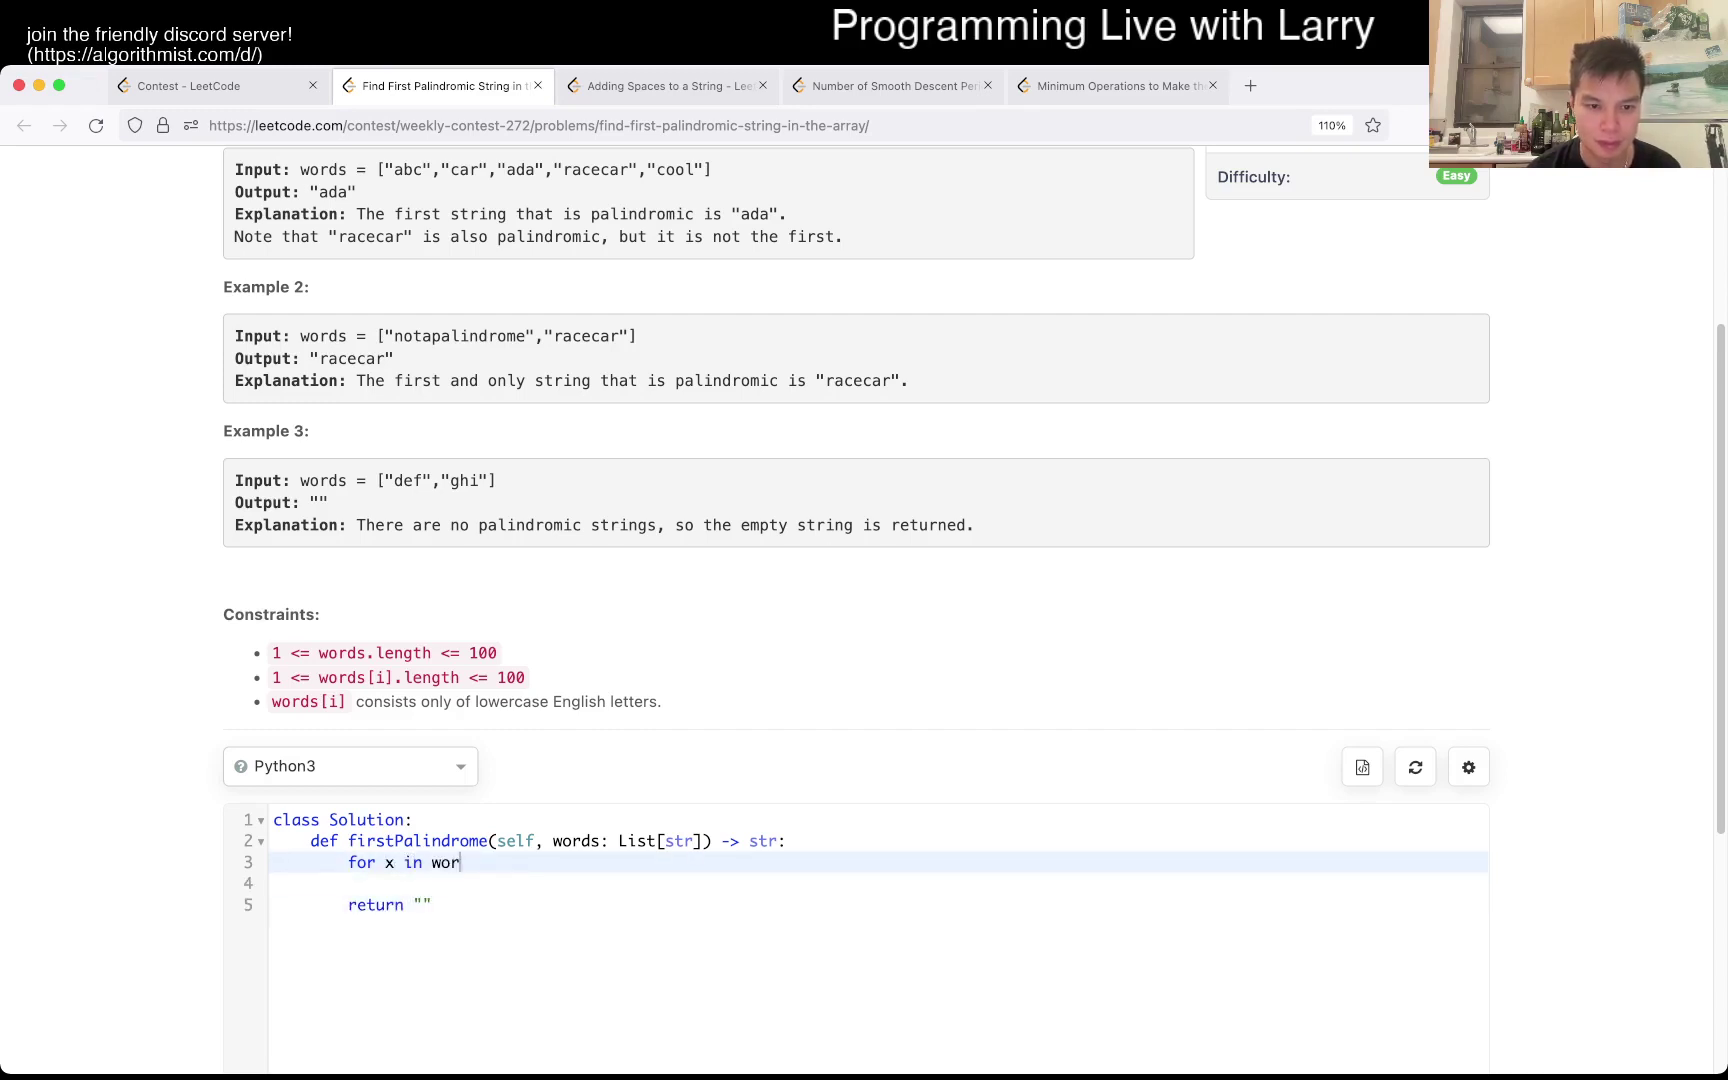
pyautogui.write('ds:')
pyautogui.press('Return')
pyautogui.write('if x == ')
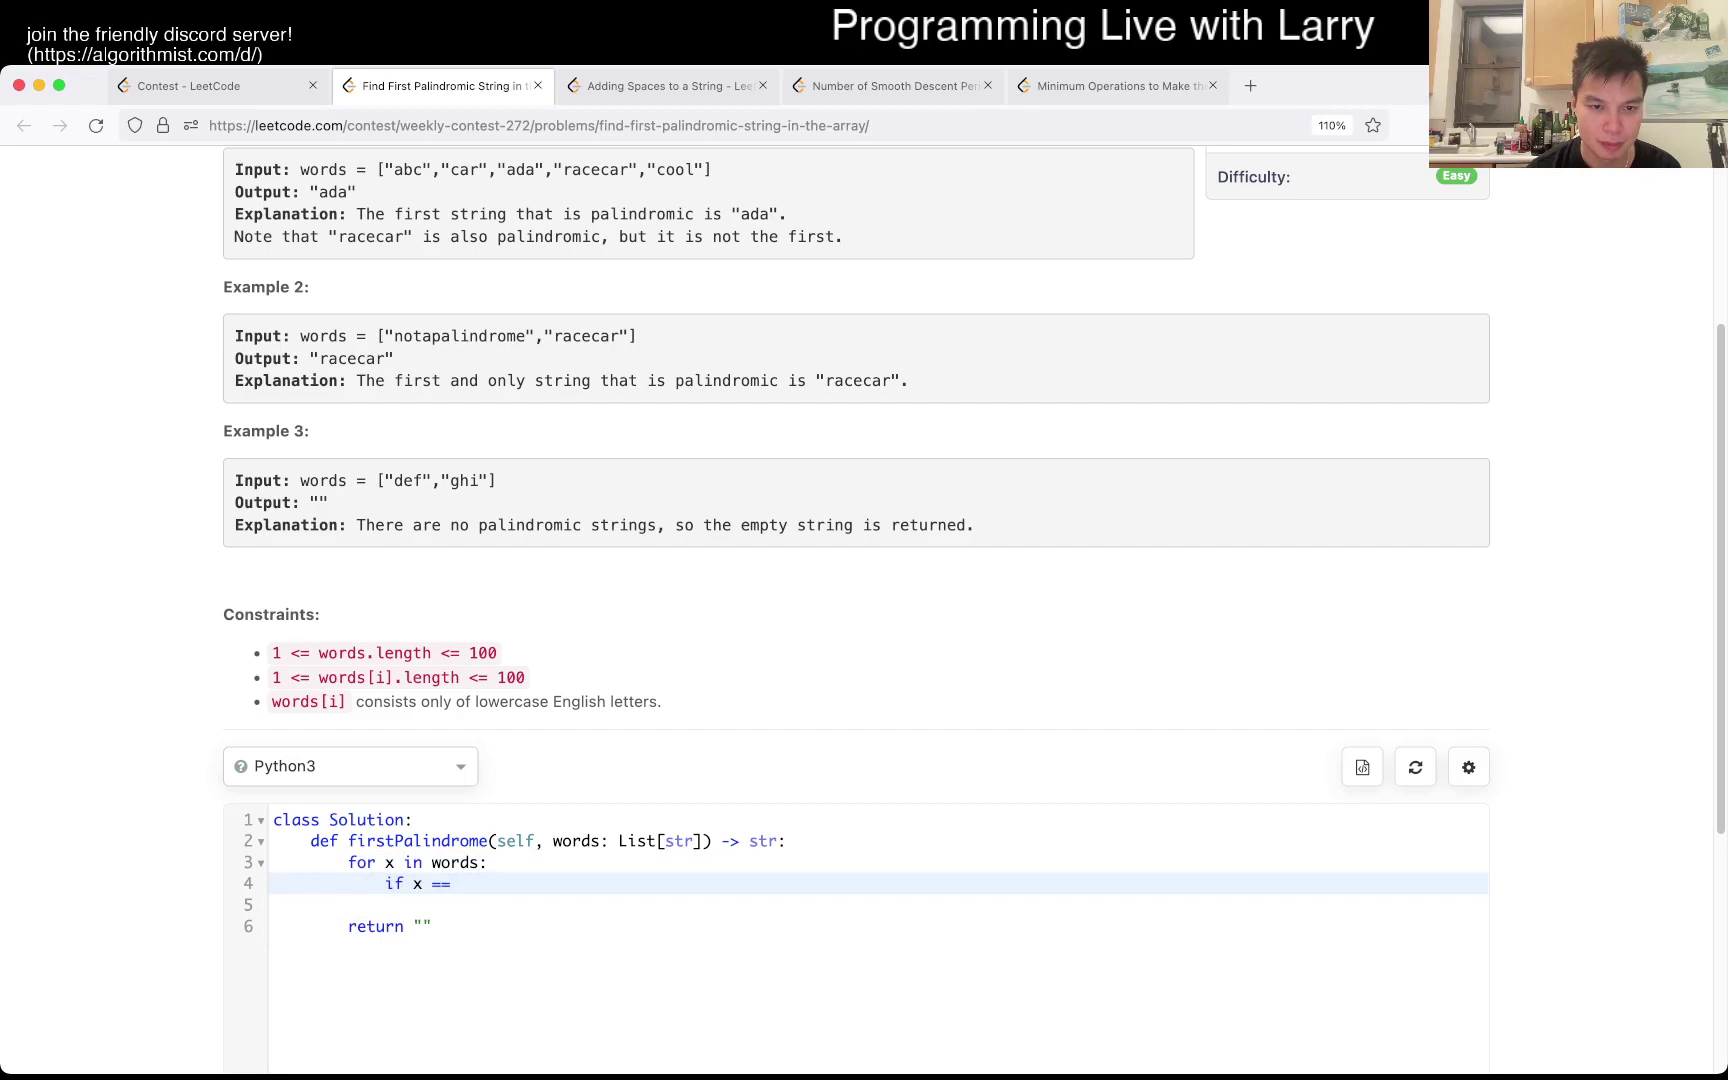
pyautogui.write('x[::-1]:')
pyautogui.press('Return')
pyautogui.write('return x')
pyautogui.scroll(-5, 864, 608)
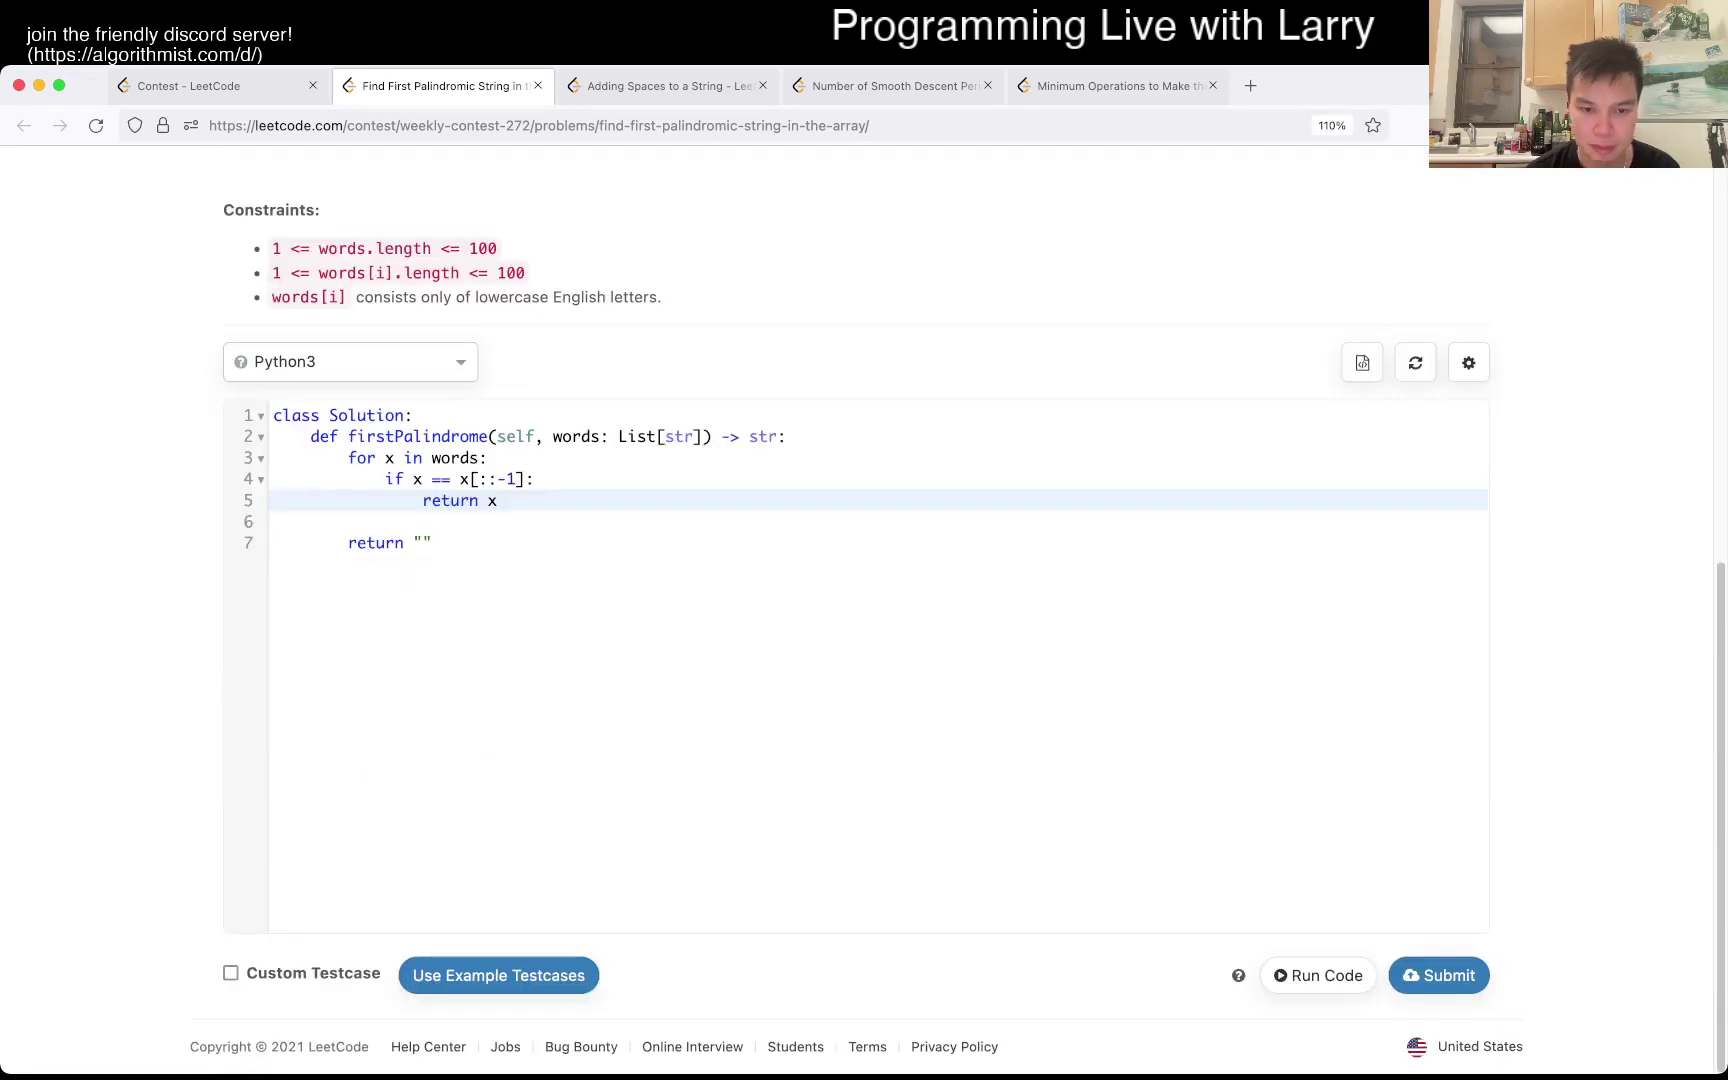
# Run the palindrome solution on the example testcases, submit it, and close its tab
pyautogui.press('super+apostrophe')
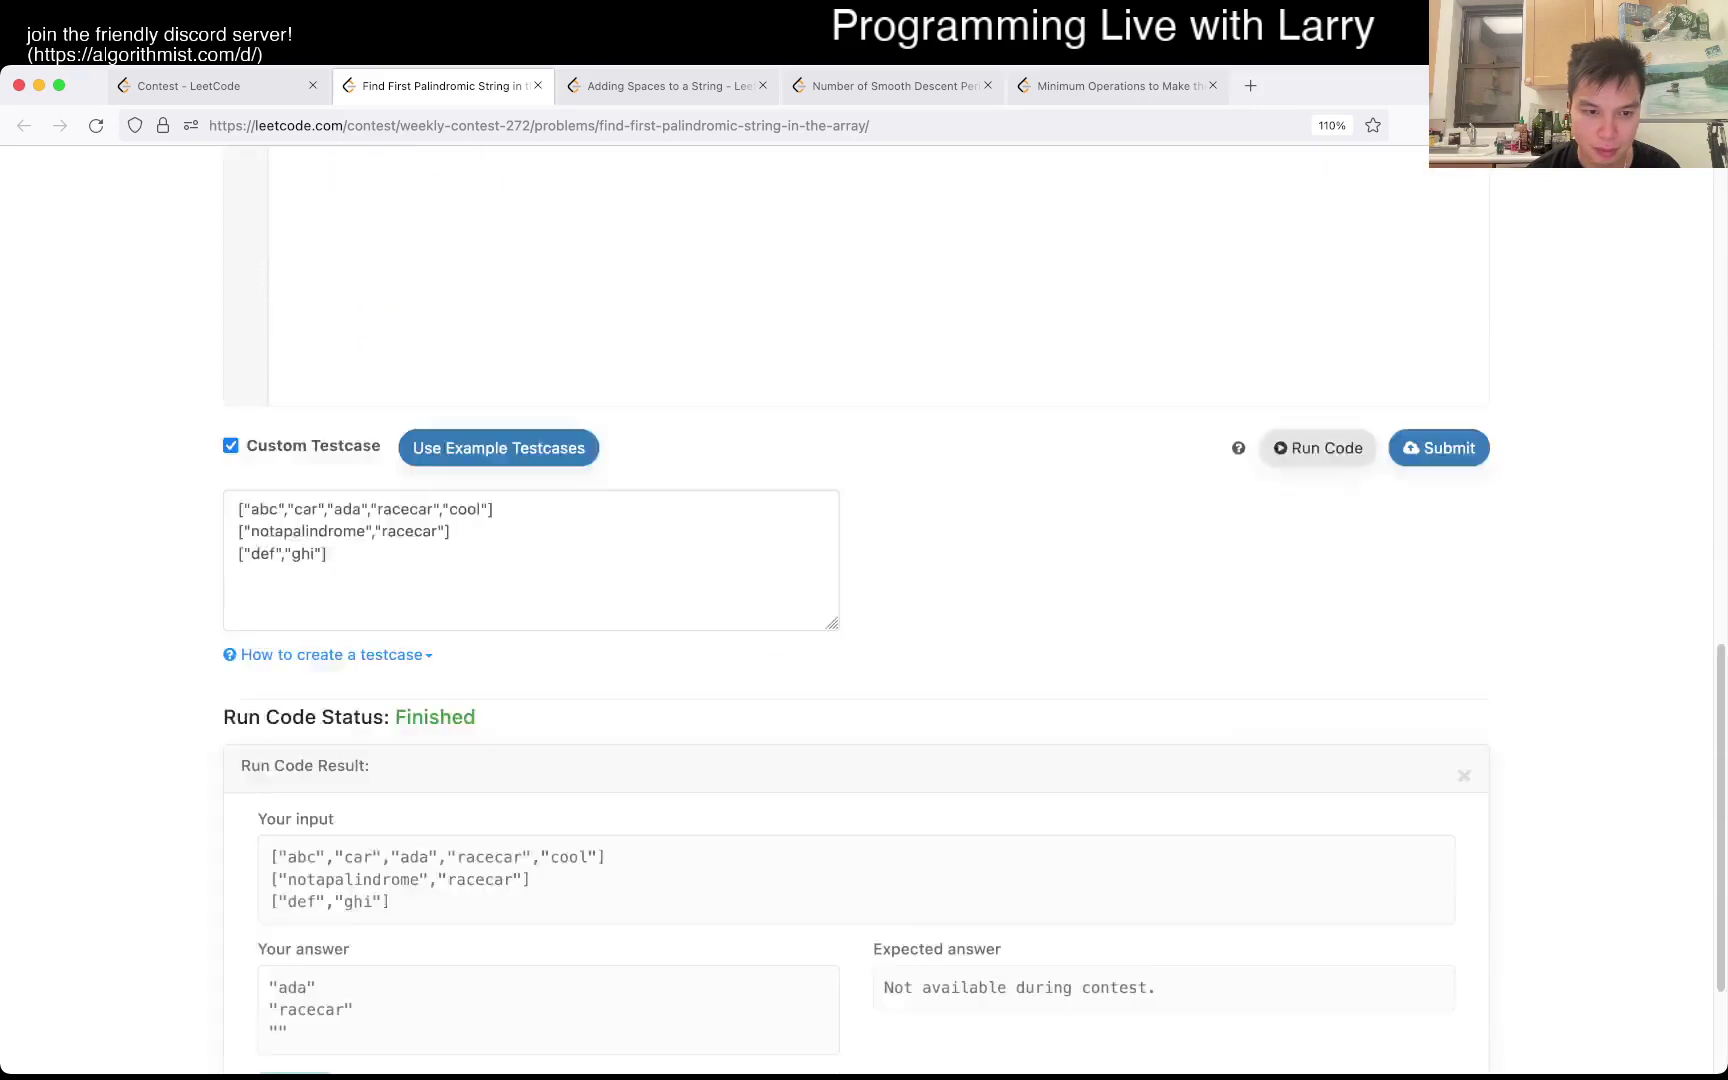
pyautogui.press('super+Return')
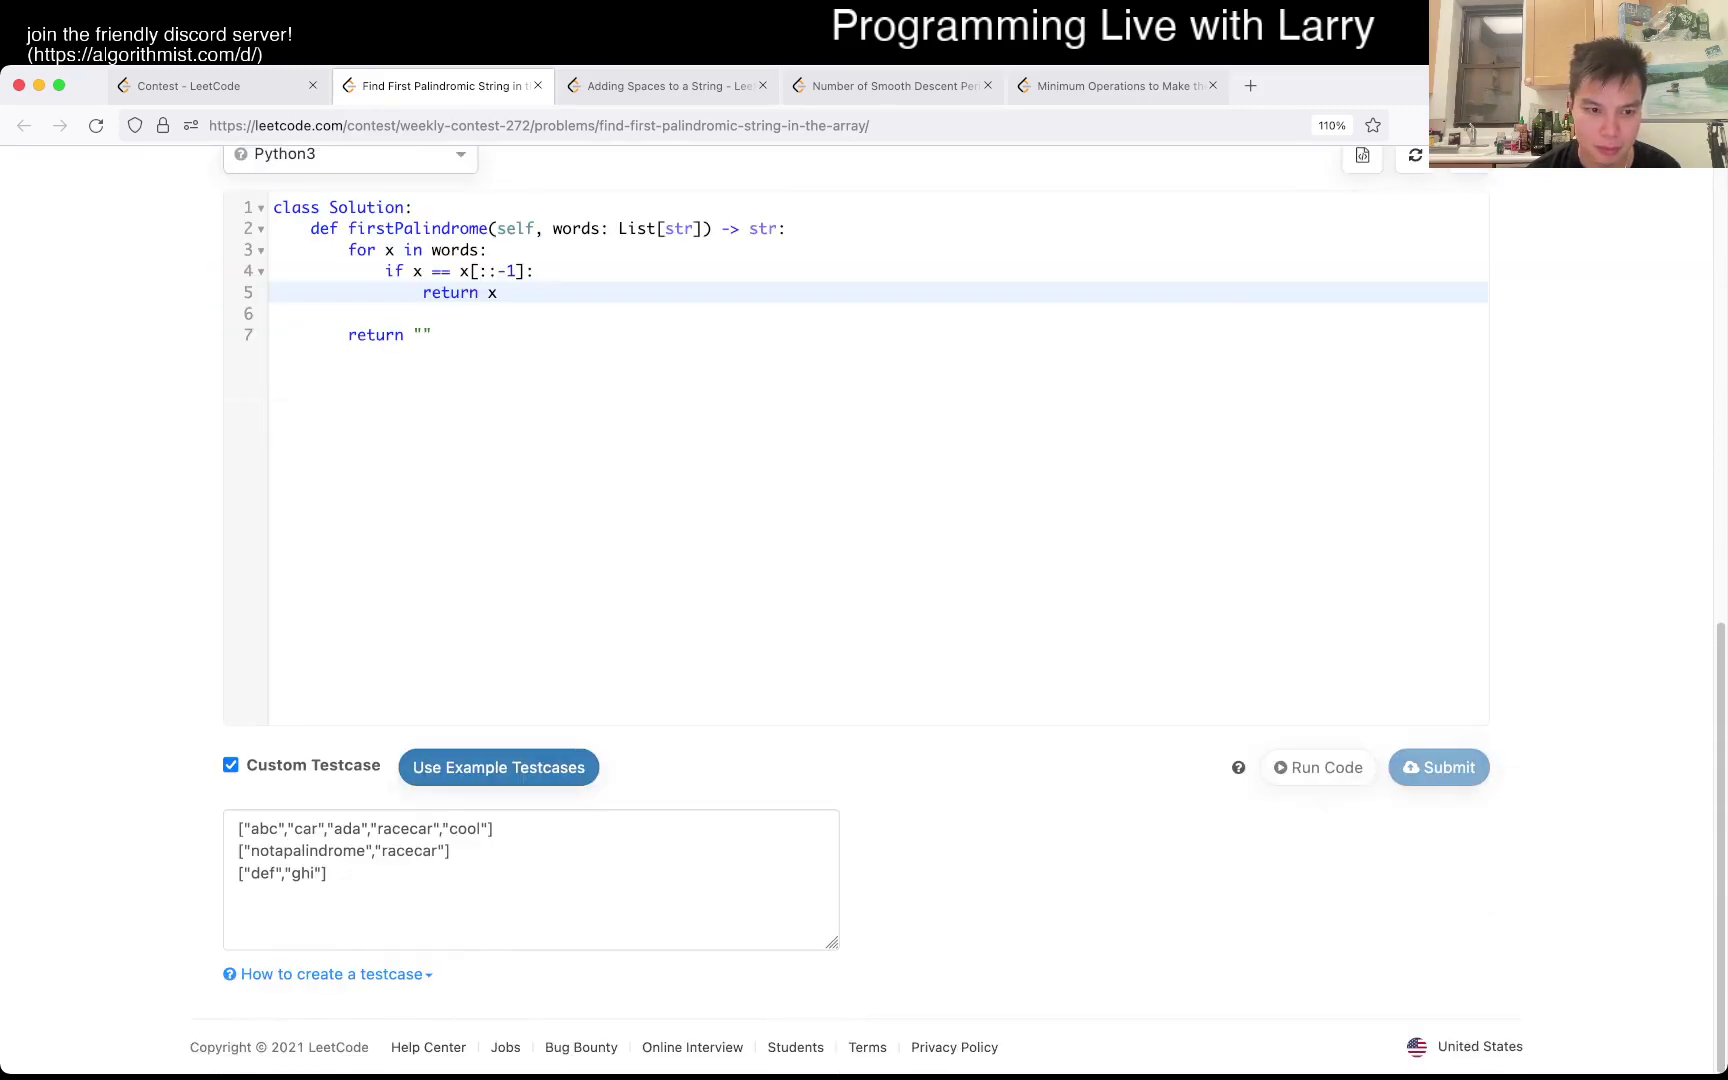
pyautogui.scroll(5, 864, 540)
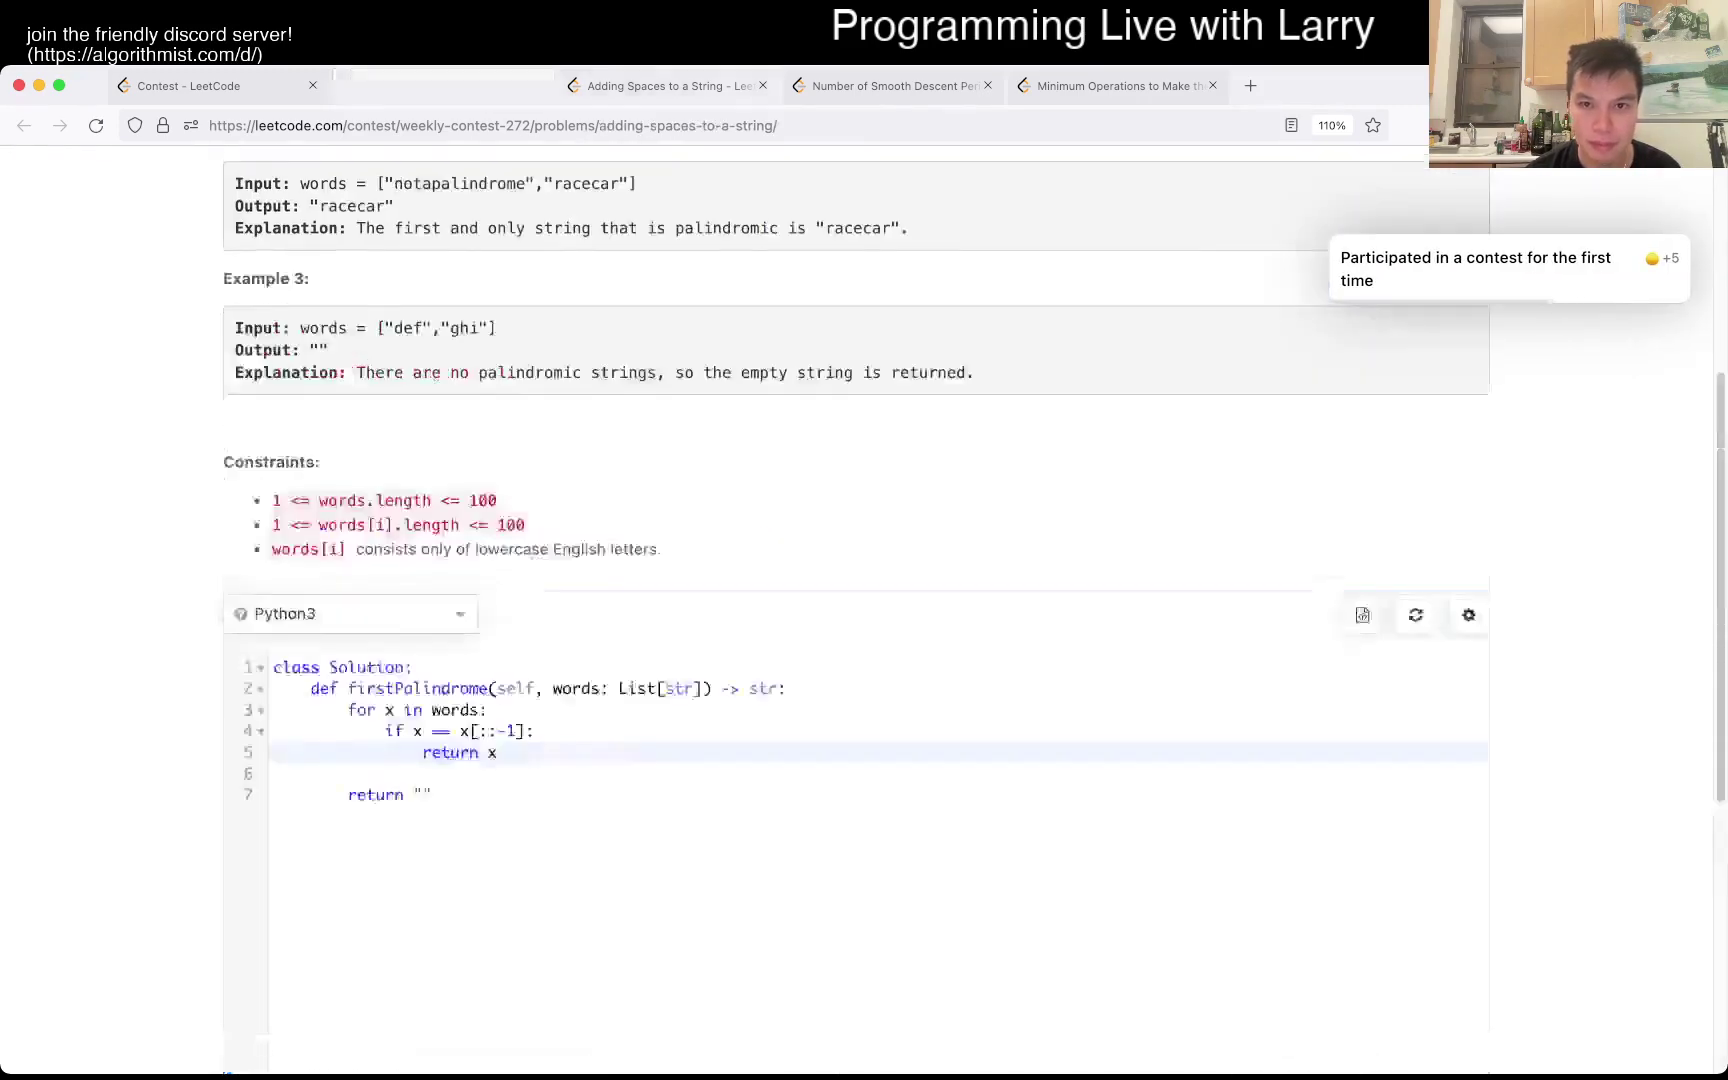
pyautogui.press('super+w')
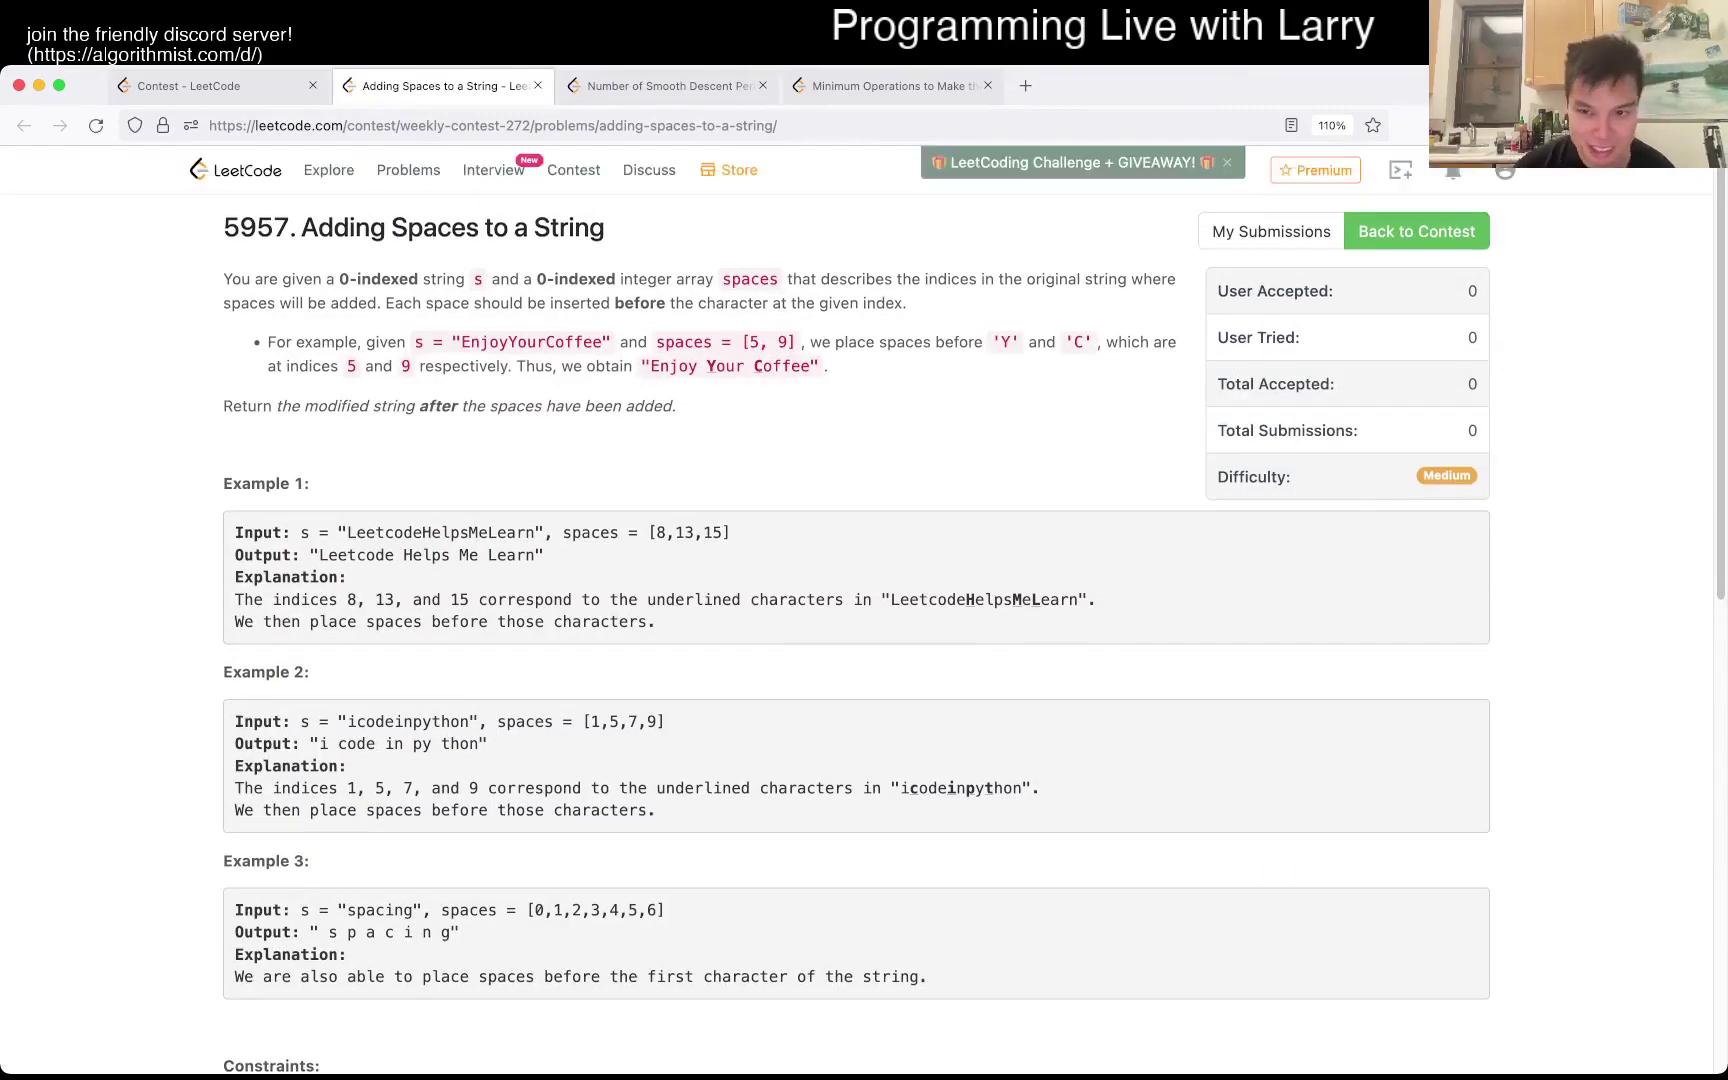
# Switch to the Contest tab showing the Weekly Contest 272 rankings
pyautogui.press('super+1')
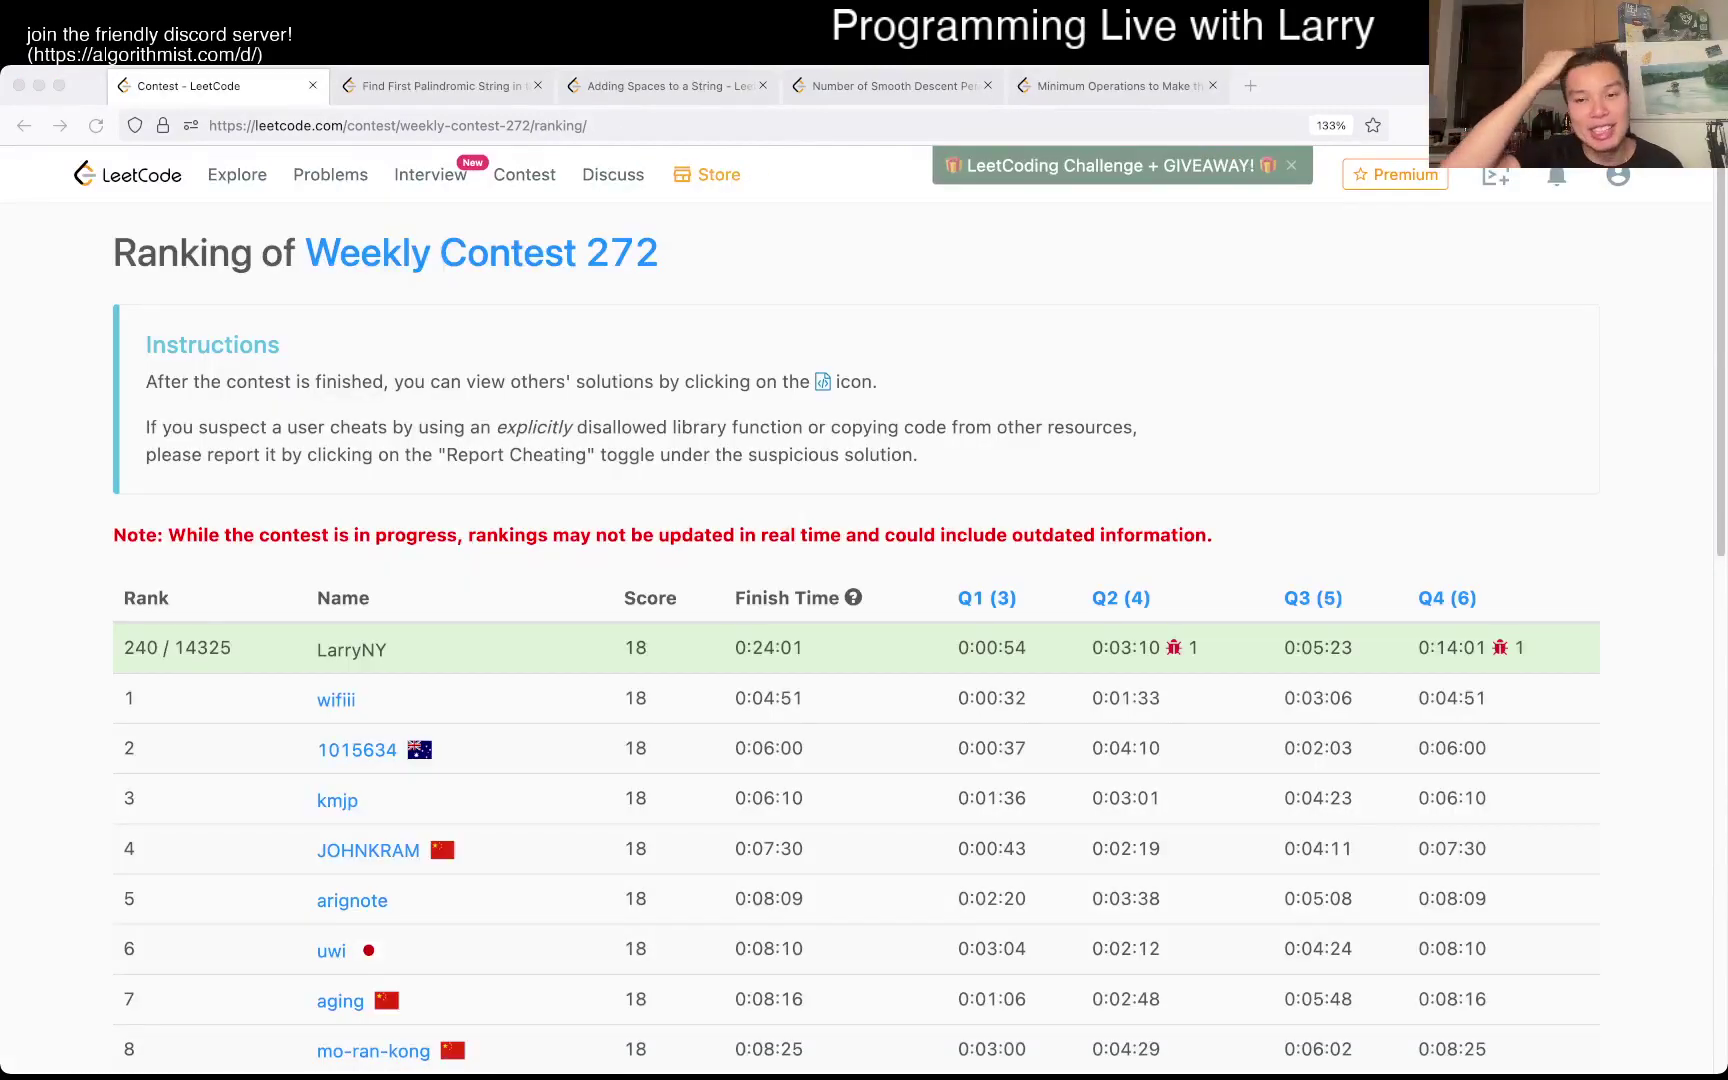